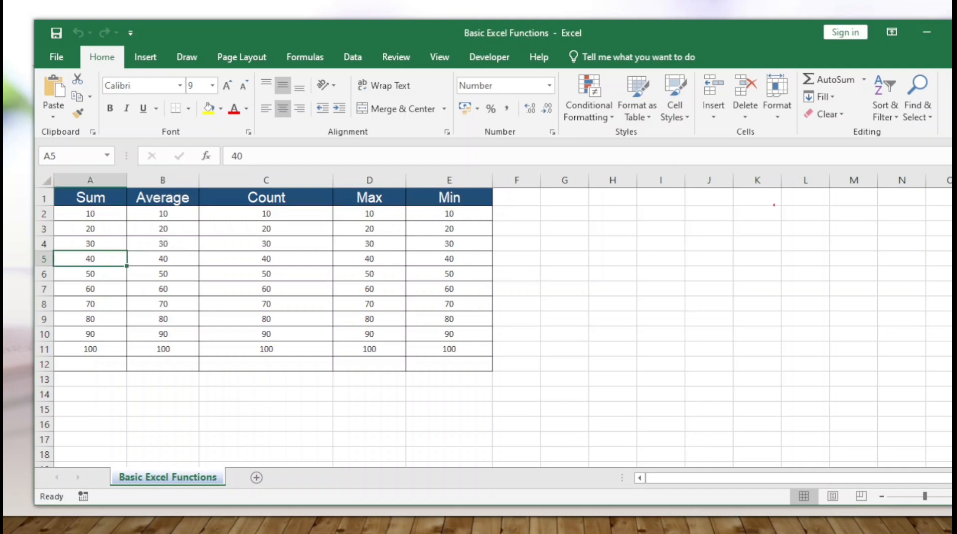
{"action": "left_click_drag", "start_coordinate": [798, 88], "coordinate": [863, 103]}
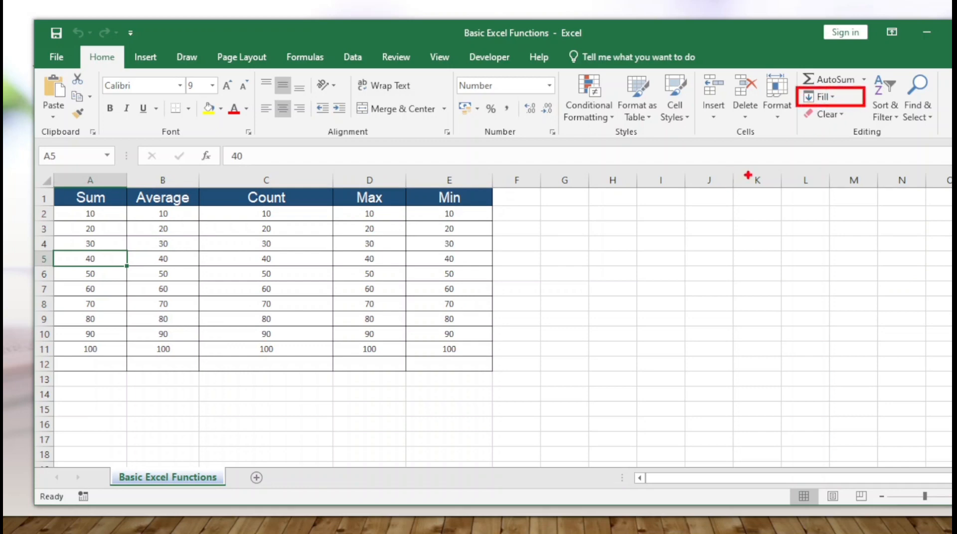
{"action": "key", "text": "Escape"}
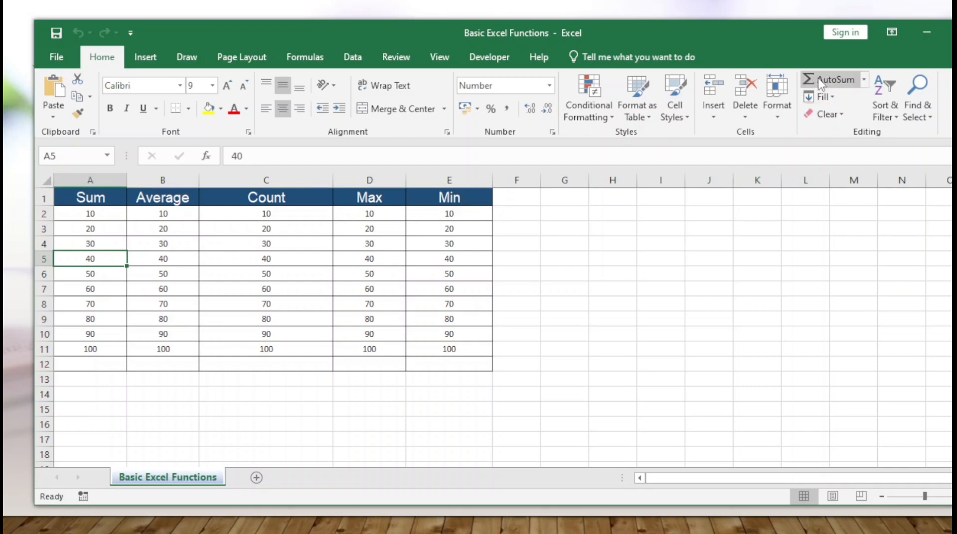
{"action": "left_click_drag", "start_coordinate": [797, 70], "coordinate": [875, 90]}
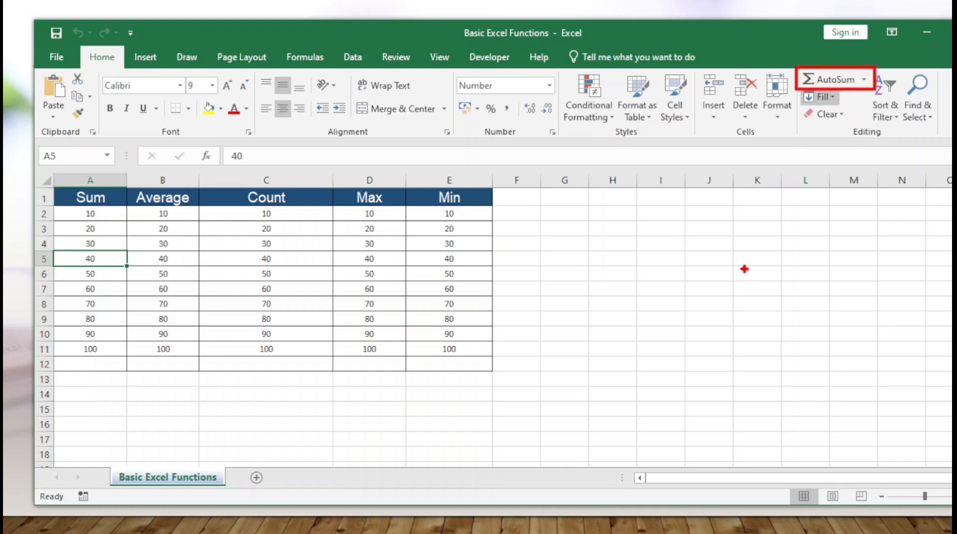
{"action": "key", "text": "Escape"}
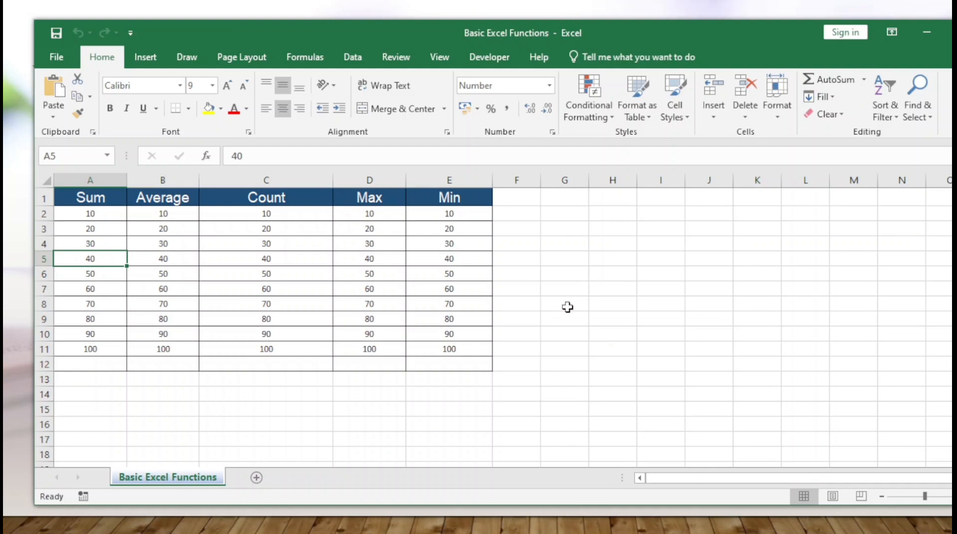
{"action": "left_click", "coordinate": [567, 266]}
{"action": "type", "text": "="}
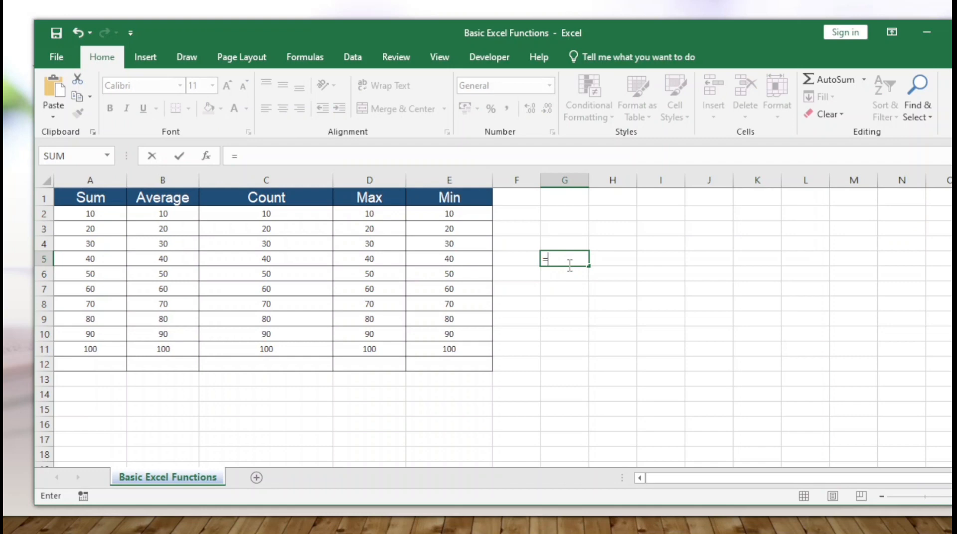
{"action": "key", "text": "Escape"}
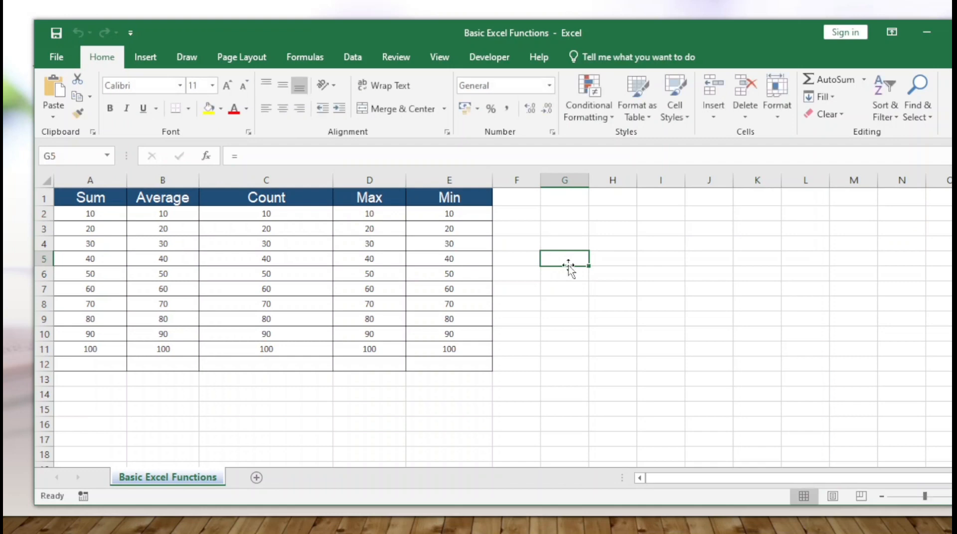
- Select the Sum column's numbers in A2:A11 cell by cell, checking the status bar statistics
{"action": "key", "text": "Left"}
{"action": "key", "text": "Left"}
{"action": "key", "text": "Left"}
{"action": "key", "text": "Left"}
{"action": "key", "text": "Left"}
{"action": "key", "text": "Left"}
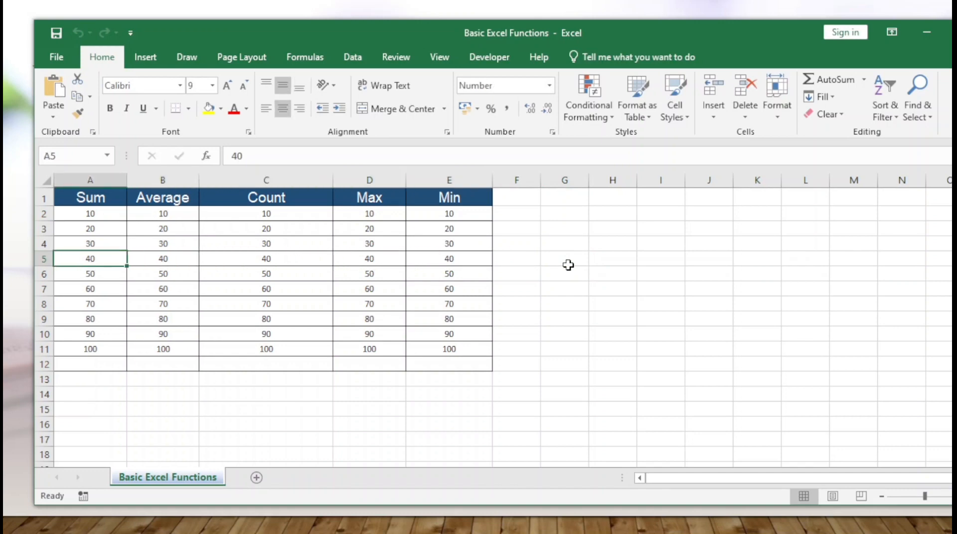
{"action": "key", "text": "ctrl+Up"}
{"action": "key", "text": "Down"}
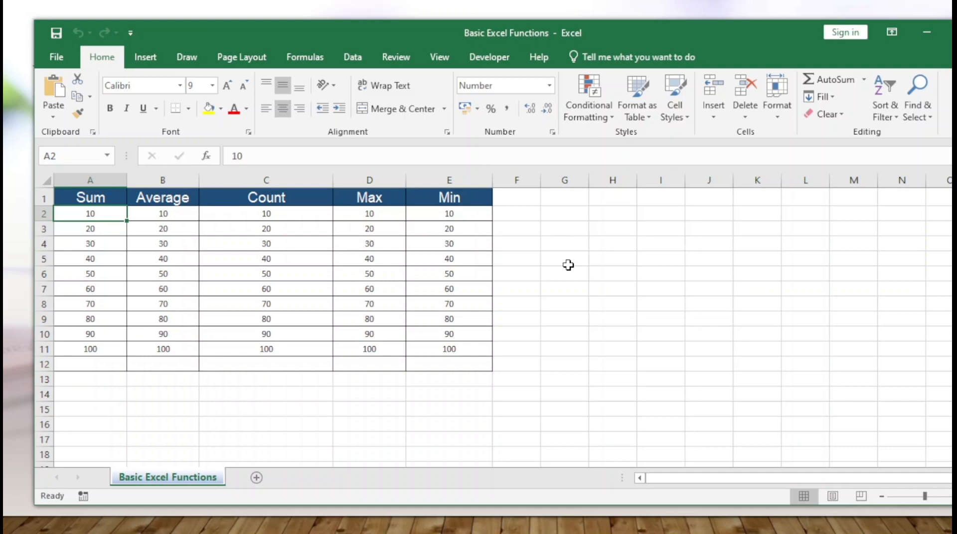
{"action": "key", "text": "Up"}
{"action": "key", "text": "Down"}
{"action": "key", "text": "shift+Down"}
{"action": "key", "text": "shift+Down"}
{"action": "key", "text": "shift+Down"}
{"action": "key", "text": "shift+Down"}
{"action": "key", "text": "shift+Down"}
{"action": "key", "text": "shift+Down"}
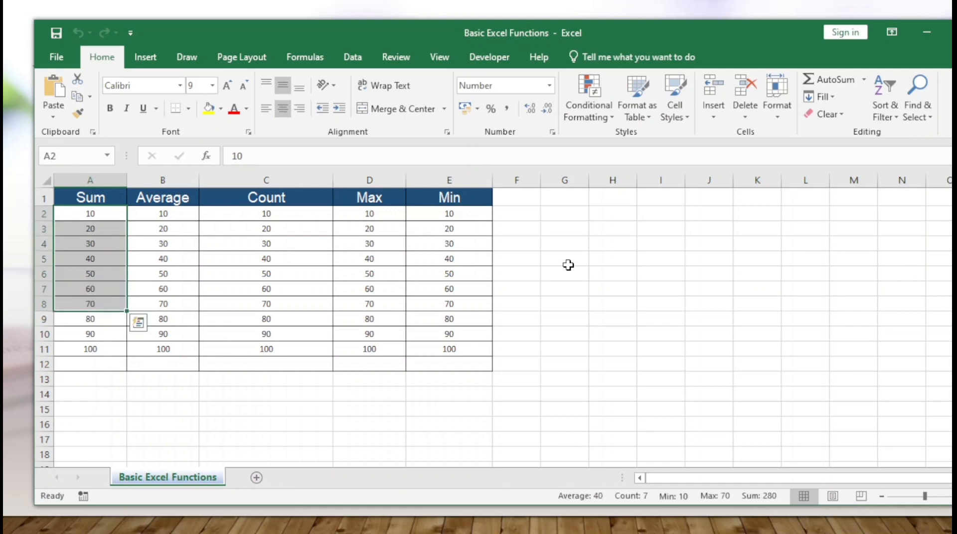
{"action": "key", "text": "shift+Down"}
{"action": "key", "text": "shift+Down"}
{"action": "key", "text": "shift+Down"}
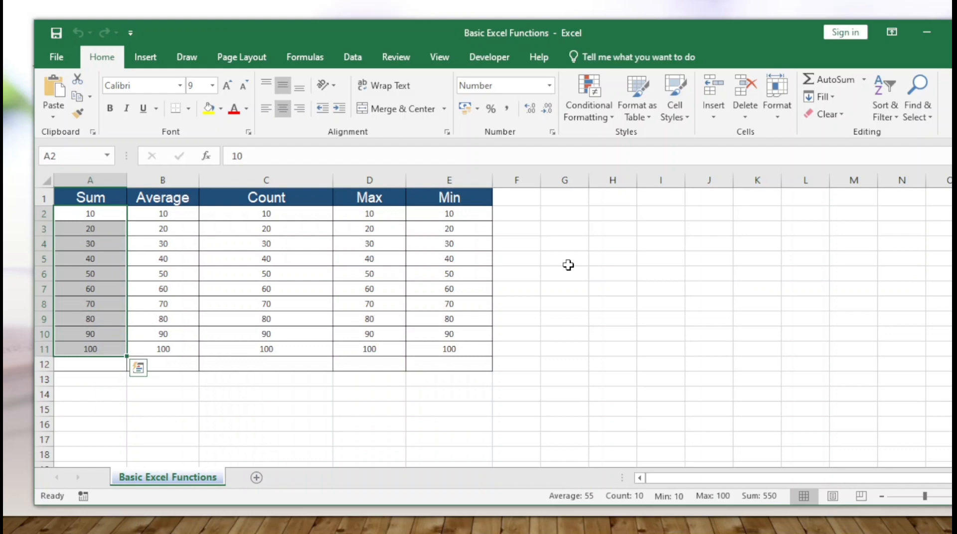
- Restart the selection at A2 and extend it down through the Sum column's numbers again
{"action": "key", "text": "Up"}
{"action": "key", "text": "Down"}
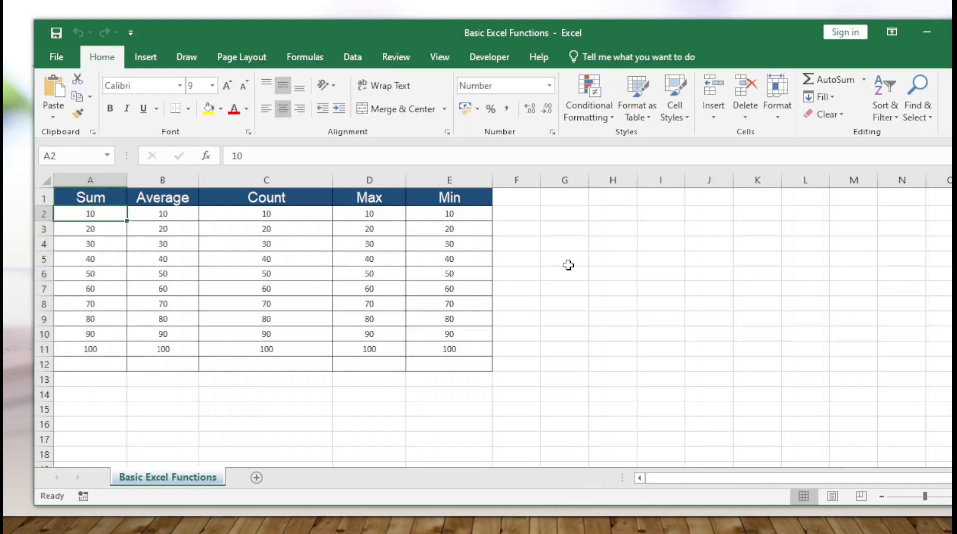
{"action": "key", "text": "shift+Down"}
{"action": "key", "text": "shift+Down"}
{"action": "key", "text": "shift+Down"}
{"action": "key", "text": "shift+Down"}
{"action": "key", "text": "shift+Down"}
{"action": "key", "text": "shift+Down"}
{"action": "key", "text": "shift+Down"}
{"action": "key", "text": "shift+Down"}
{"action": "key", "text": "shift+Down"}
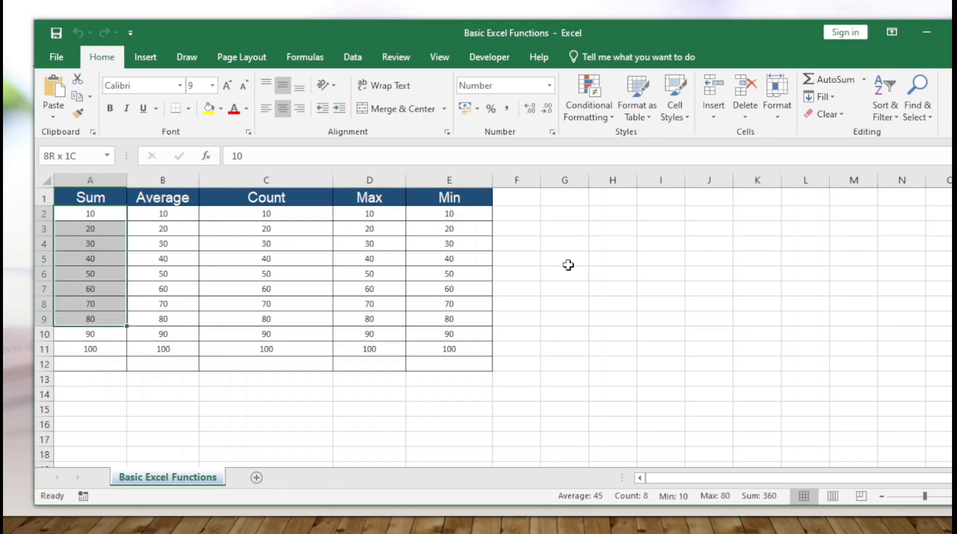
- Go through the individual values of the Sum column from A2 down to A11 without selecting a range
{"action": "key", "text": "Up"}
{"action": "key", "text": "Down"}
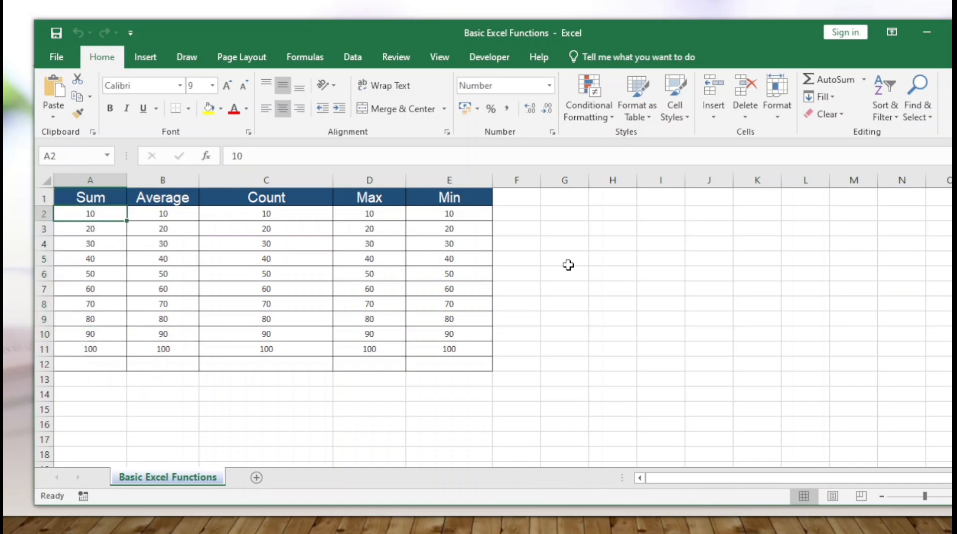
{"action": "key", "text": "Down"}
{"action": "key", "text": "Down"}
{"action": "key", "text": "Down"}
{"action": "key", "text": "Down"}
{"action": "key", "text": "Down"}
{"action": "key", "text": "Down"}
{"action": "key", "text": "Down"}
{"action": "key", "text": "Down"}
{"action": "key", "text": "Down"}
- Select the whole range A2:A11 at once and examine its average, count, minimum, maximum and sum in the status bar
{"action": "key", "text": "ctrl+Up"}
{"action": "key", "text": "Down"}
{"action": "key", "text": "ctrl+shift+Down"}
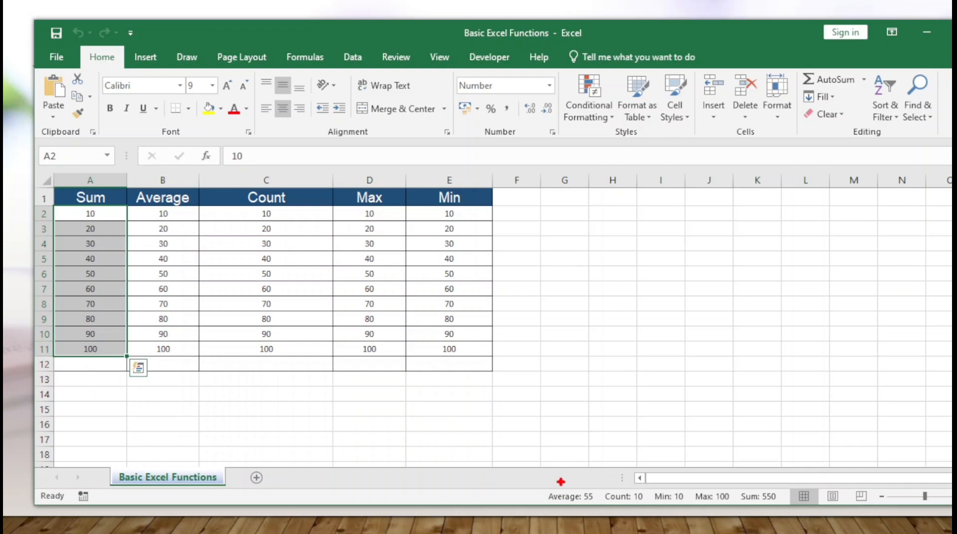
{"action": "mouse_move", "coordinate": [541, 480]}
{"action": "left_mouse_down"}
{"action": "mouse_move", "coordinate": [562, 499]}
{"action": "mouse_move", "coordinate": [626, 506]}
{"action": "mouse_move", "coordinate": [793, 506]}
{"action": "left_mouse_up"}
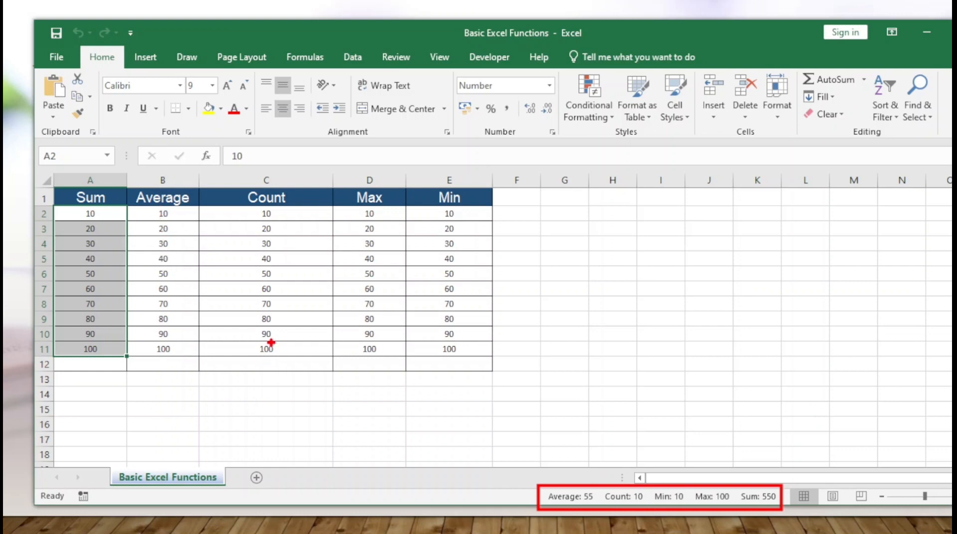
- Select the Average column's numbers in B2:B11 to check their statistics, and go to cell C11
{"action": "left_click", "coordinate": [167, 214]}
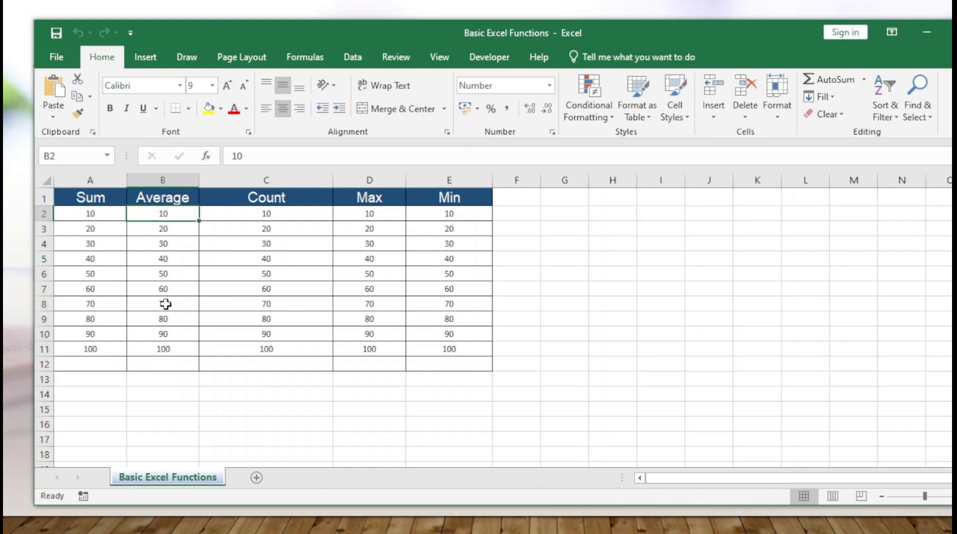
{"action": "left_click", "coordinate": [165, 349], "text": "shift"}
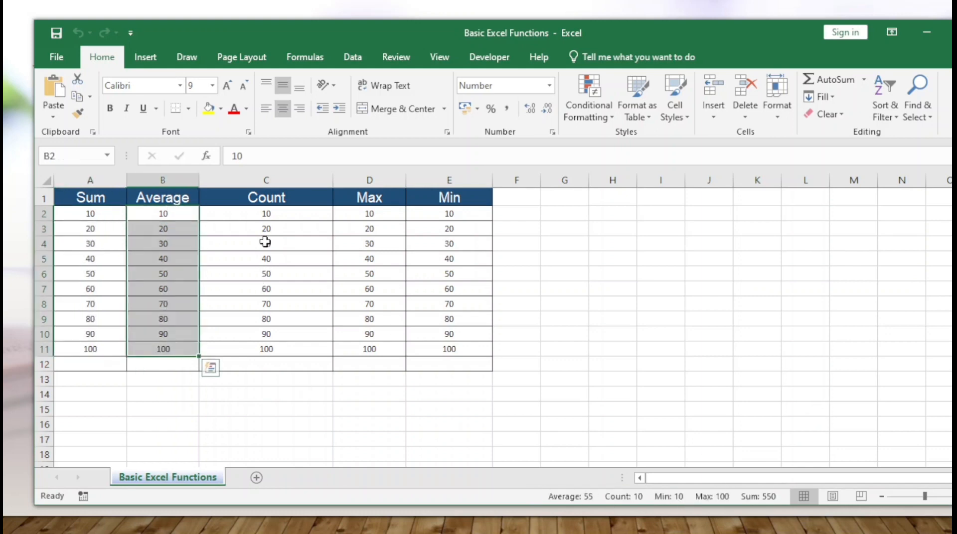
{"action": "key", "text": "Right"}
{"action": "left_click", "coordinate": [265, 349]}
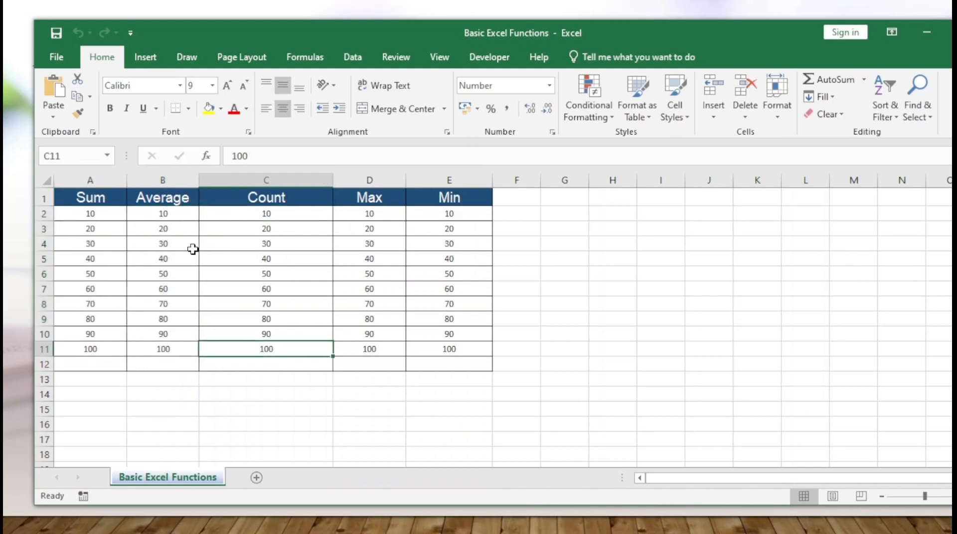
- Return to the first Sum value and select the range A2:A11 to show its statistics
{"action": "left_click", "coordinate": [85, 213]}
{"action": "left_click", "coordinate": [95, 350]}
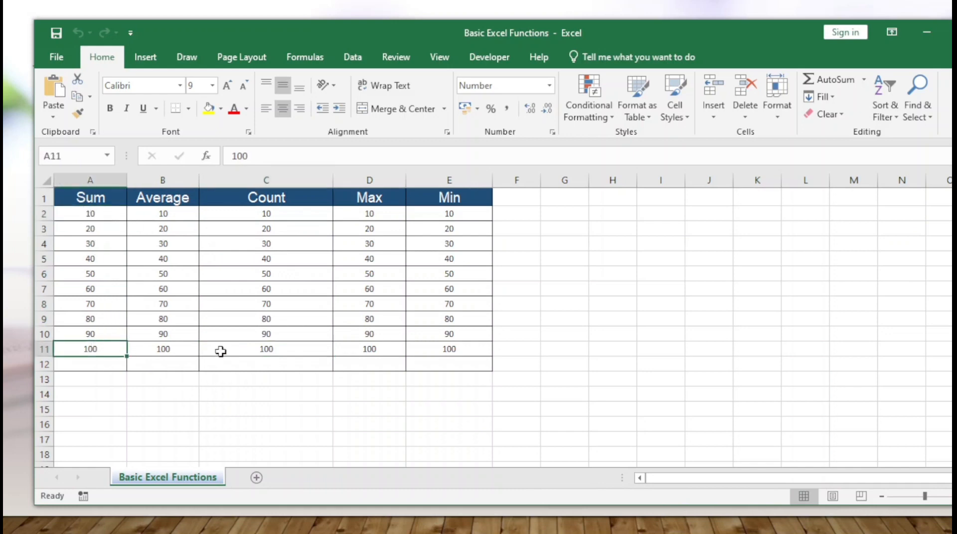
{"action": "left_click", "coordinate": [92, 213]}
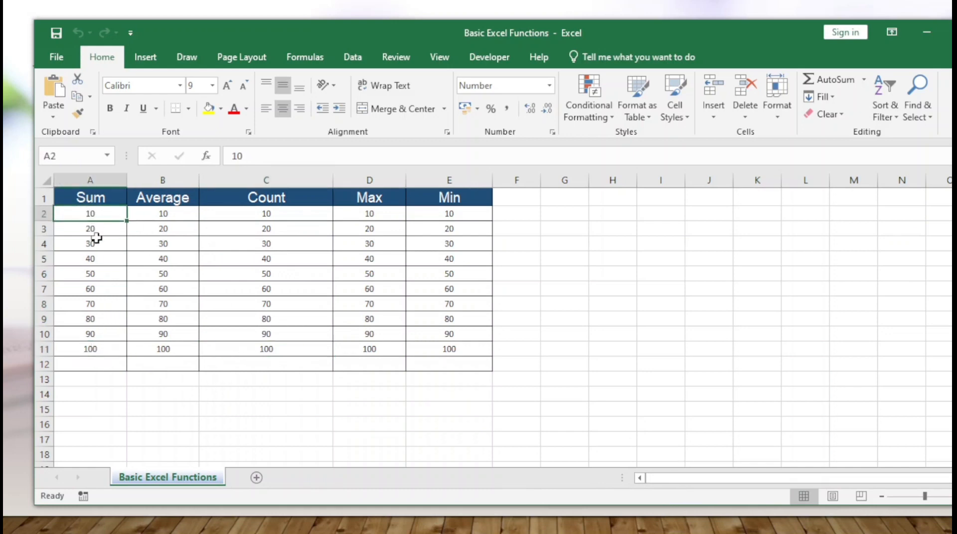
{"action": "left_click", "coordinate": [93, 348]}
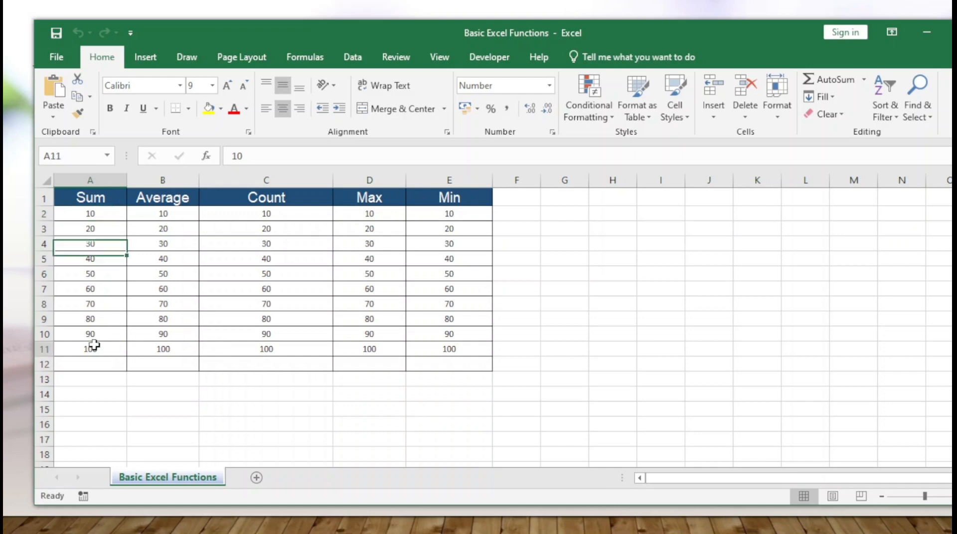
{"action": "left_click", "coordinate": [93, 215]}
{"action": "key", "text": "ctrl+shift+Down"}
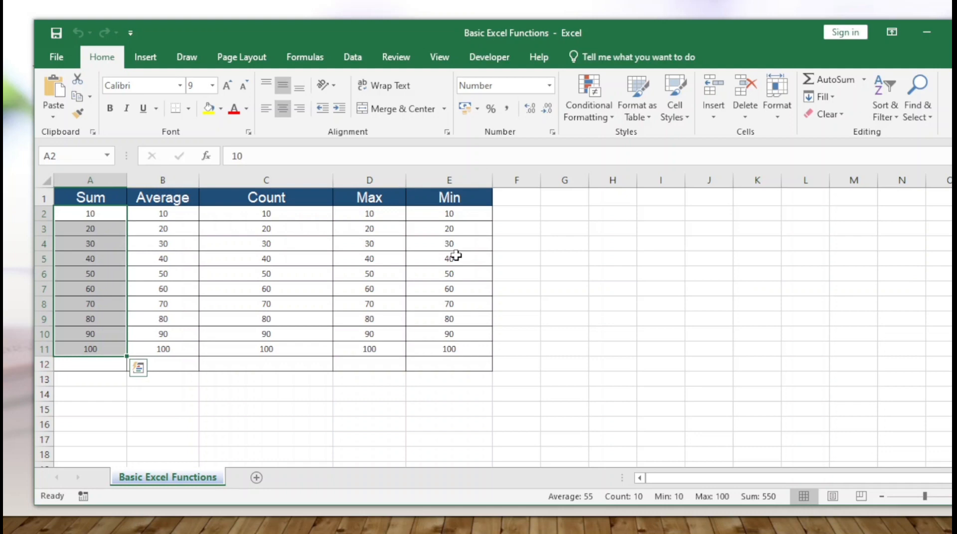
- Hide the Maximum and Minimum statistics from the status bar
{"action": "right_click", "coordinate": [607, 499]}
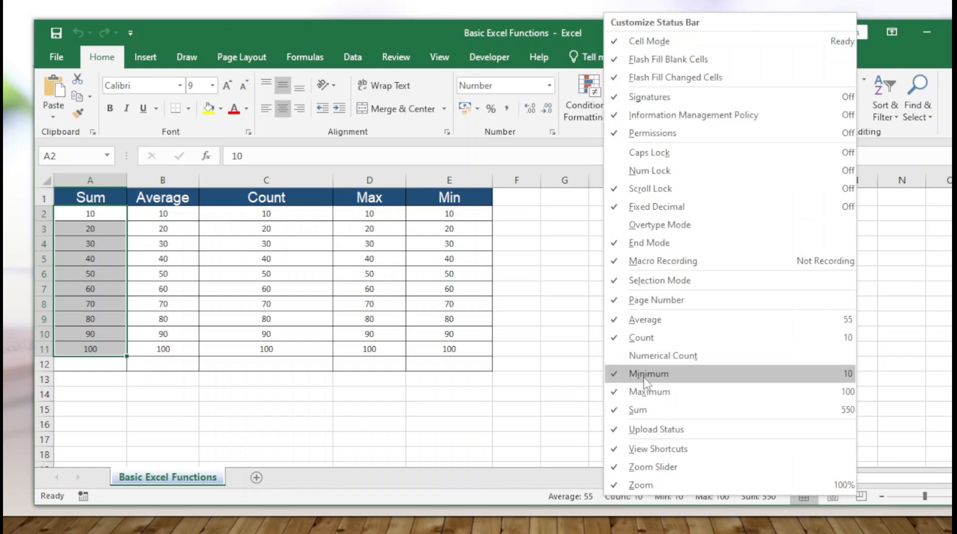
{"action": "left_click", "coordinate": [616, 393]}
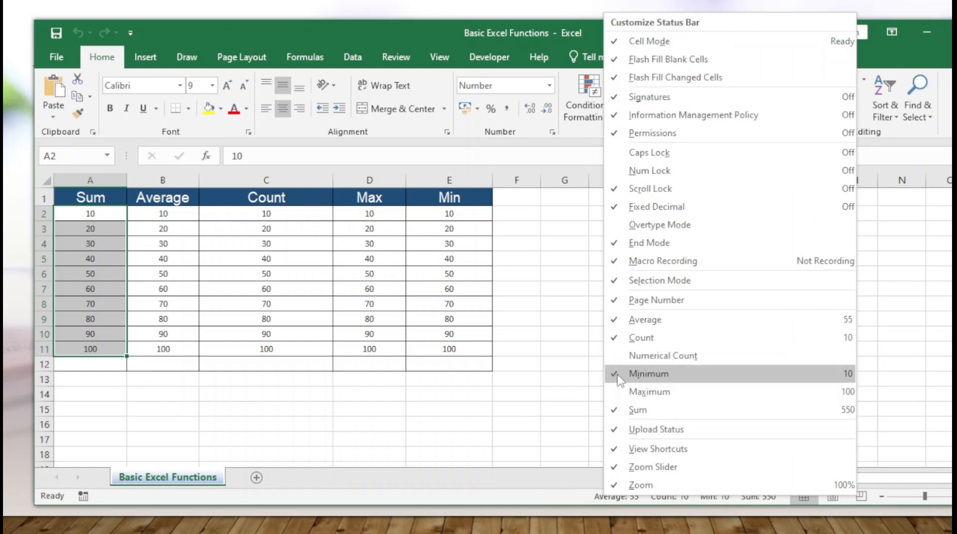
{"action": "left_click", "coordinate": [618, 375]}
{"action": "left_click", "coordinate": [557, 491]}
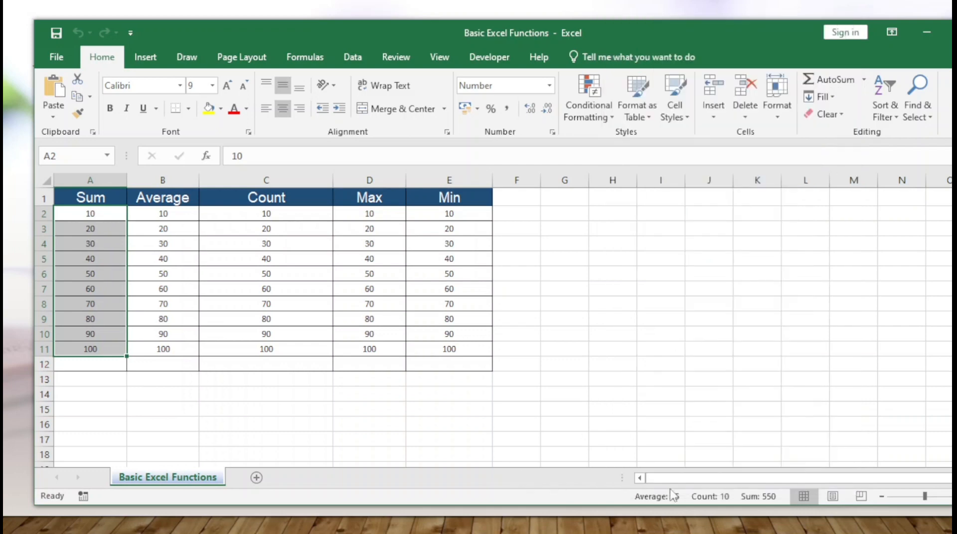
- Turn the Minimum and Maximum statistics back on in the status bar
{"action": "right_click", "coordinate": [578, 499]}
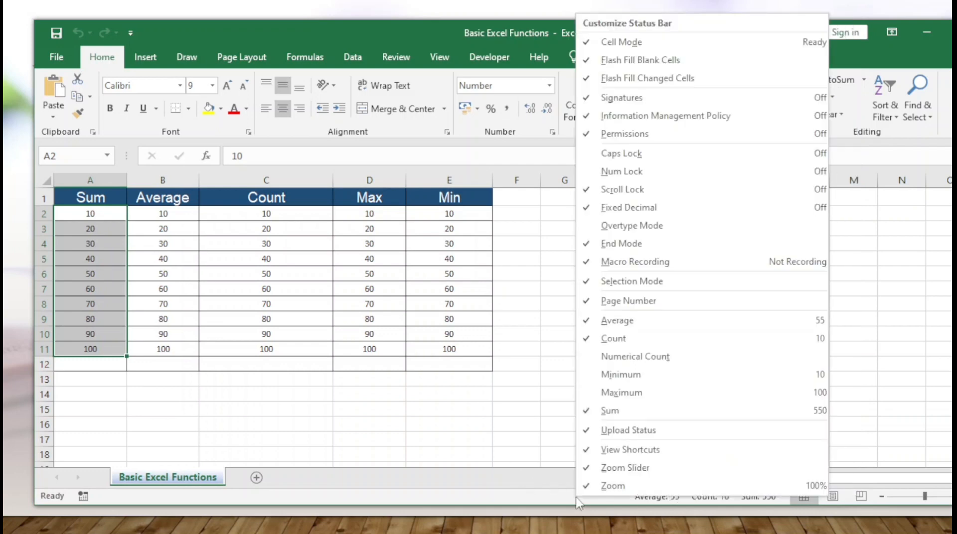
{"action": "left_click", "coordinate": [621, 375]}
{"action": "left_click", "coordinate": [621, 394]}
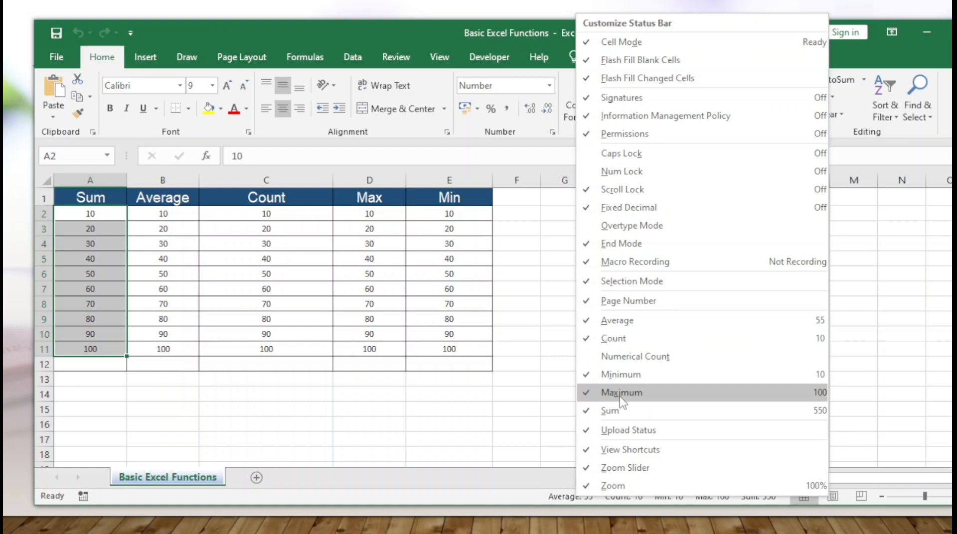
{"action": "left_click", "coordinate": [397, 391]}
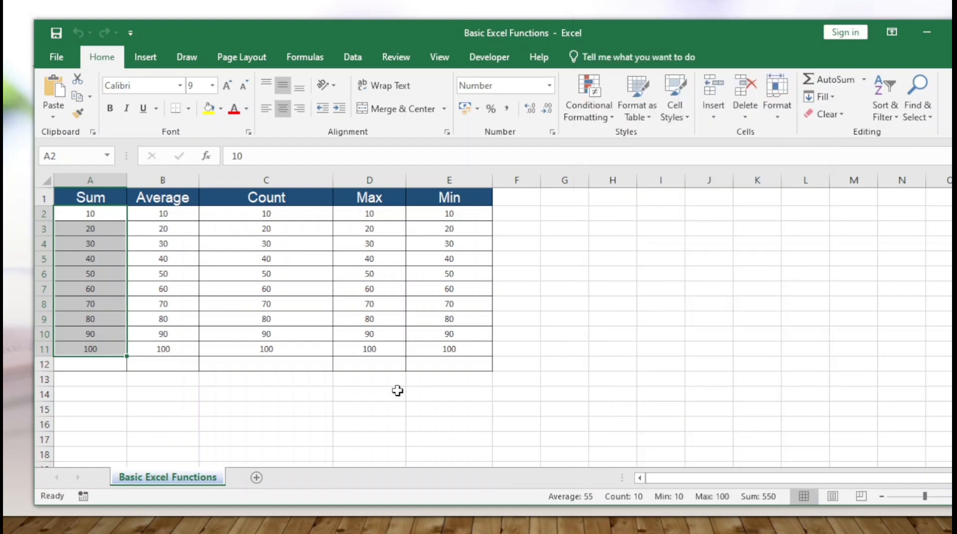
- Total the Sum column's range A2:A11 in cell A12 with AutoSum and reselect the total
{"action": "left_click", "coordinate": [90, 366]}
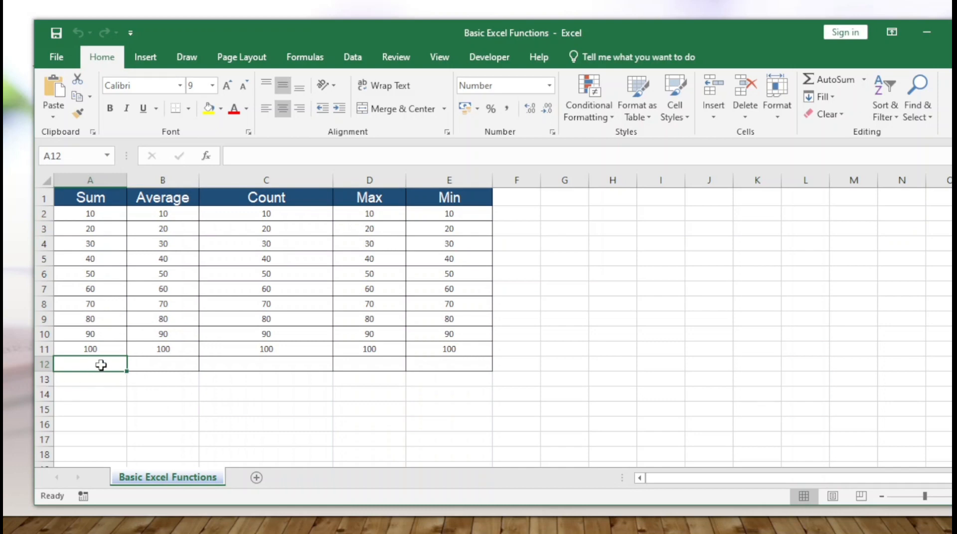
{"action": "left_click", "coordinate": [93, 211]}
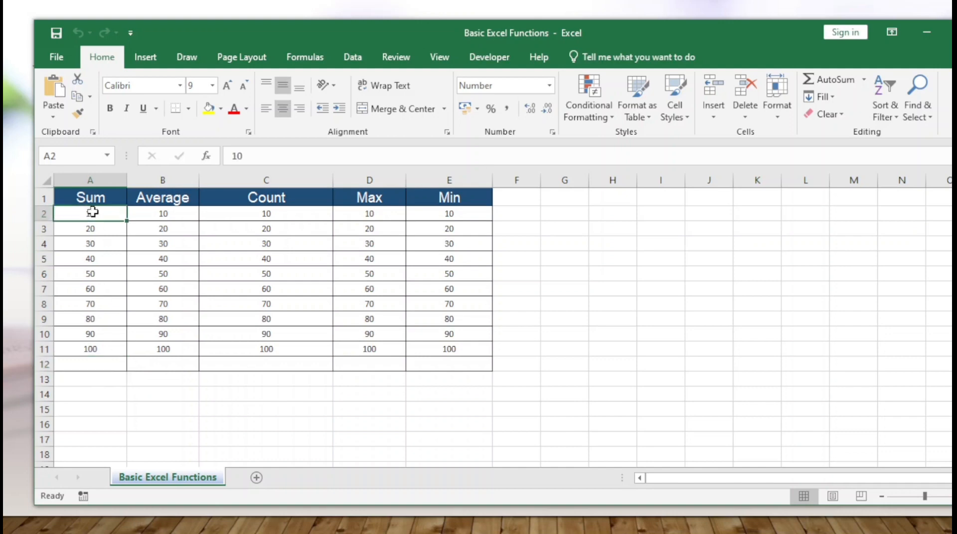
{"action": "left_click", "coordinate": [85, 368]}
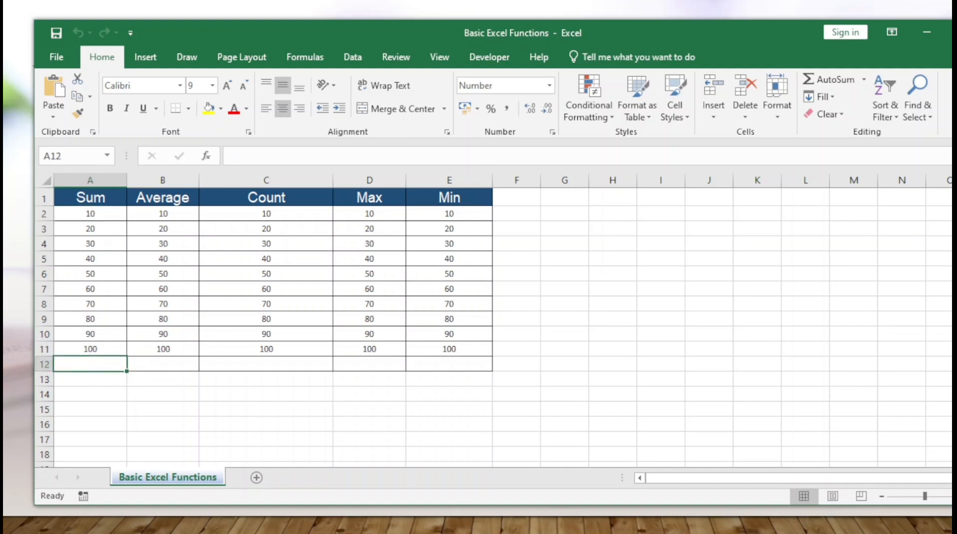
{"action": "left_click", "coordinate": [847, 82]}
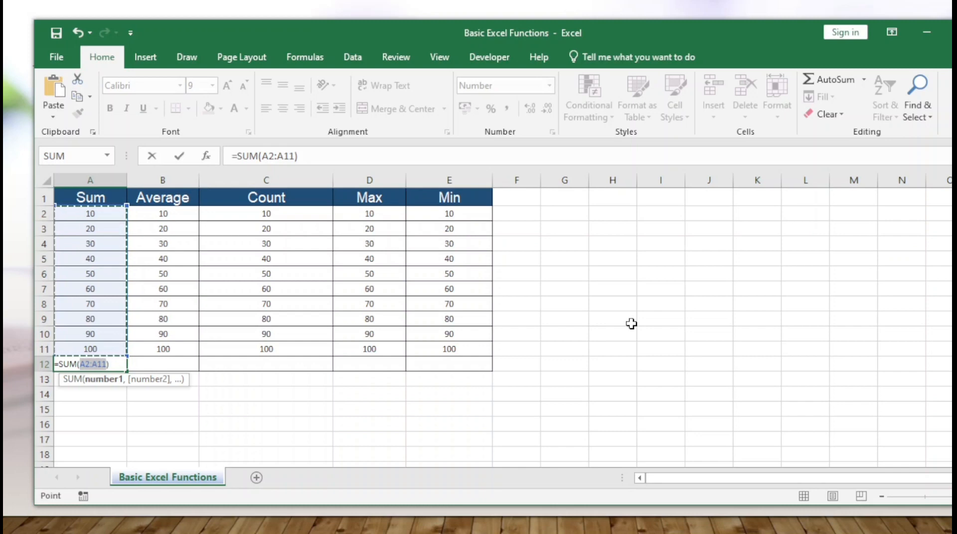
{"action": "key", "text": "ctrl+2"}
{"action": "left_click_drag", "start_coordinate": [218, 145], "coordinate": [325, 173]}
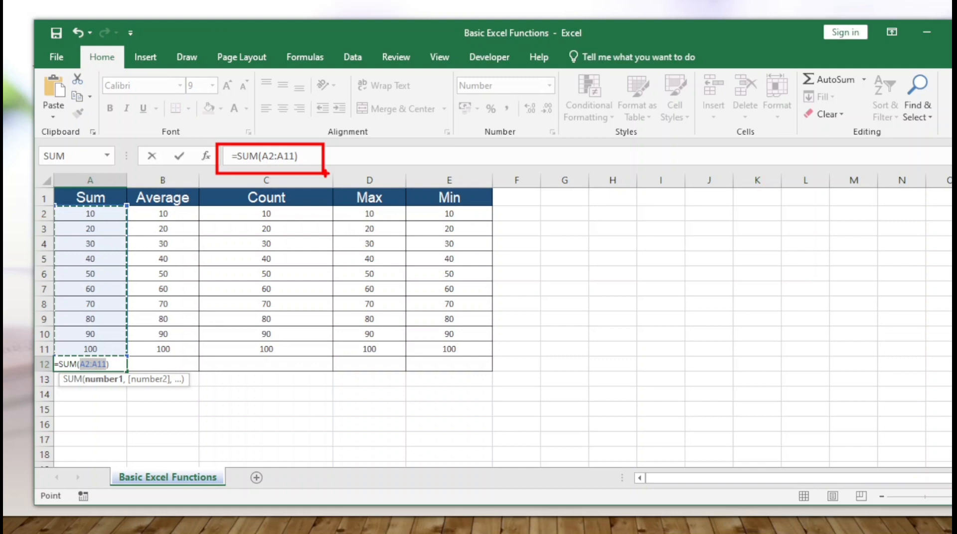
{"action": "mouse_move", "coordinate": [45, 204]}
{"action": "left_mouse_down"}
{"action": "mouse_move", "coordinate": [116, 215]}
{"action": "mouse_move", "coordinate": [123, 228]}
{"action": "mouse_move", "coordinate": [120, 218]}
{"action": "mouse_move", "coordinate": [131, 358]}
{"action": "left_mouse_up"}
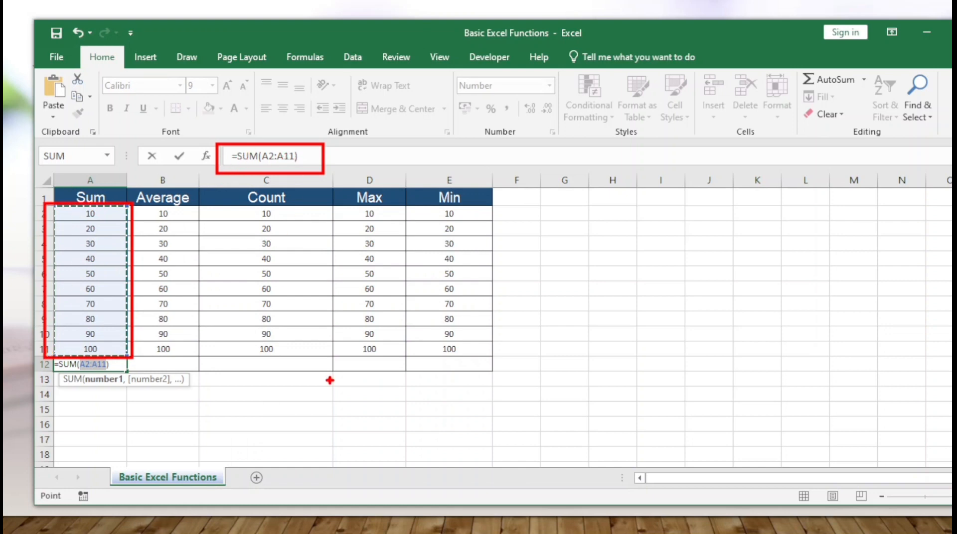
{"action": "key", "text": "Escape"}
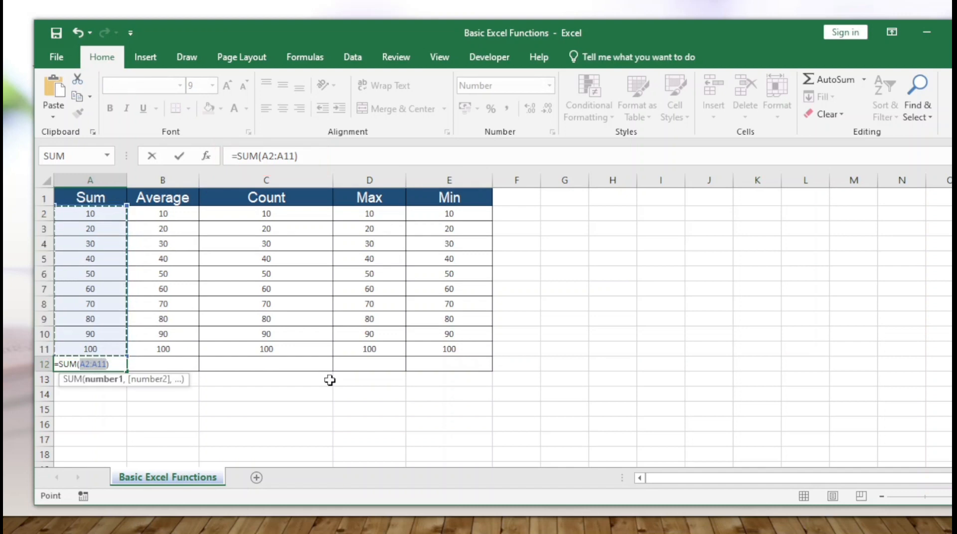
{"action": "key", "text": "Return"}
{"action": "key", "text": "Up"}
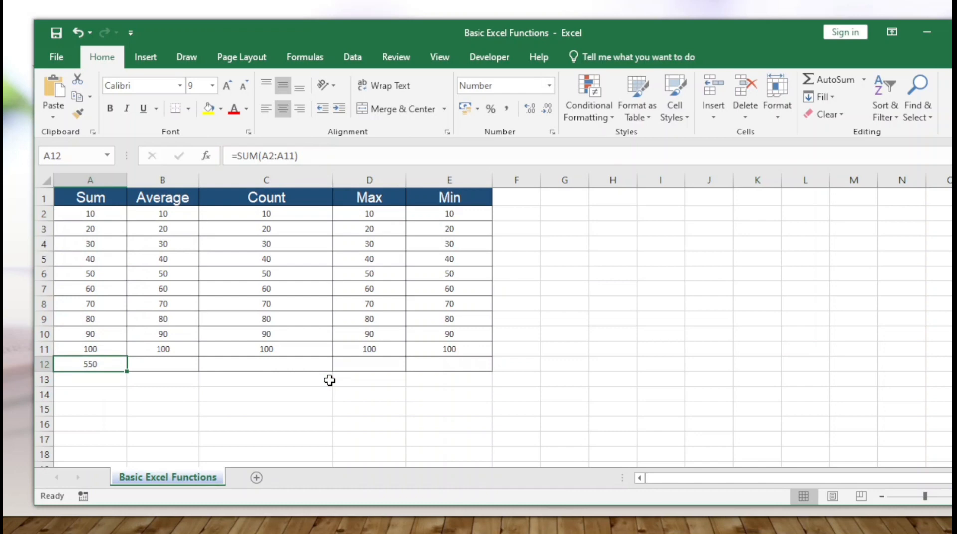
- Check the function choices offered by AutoSum, and clear the total from cell A12
{"action": "key", "text": "Right"}
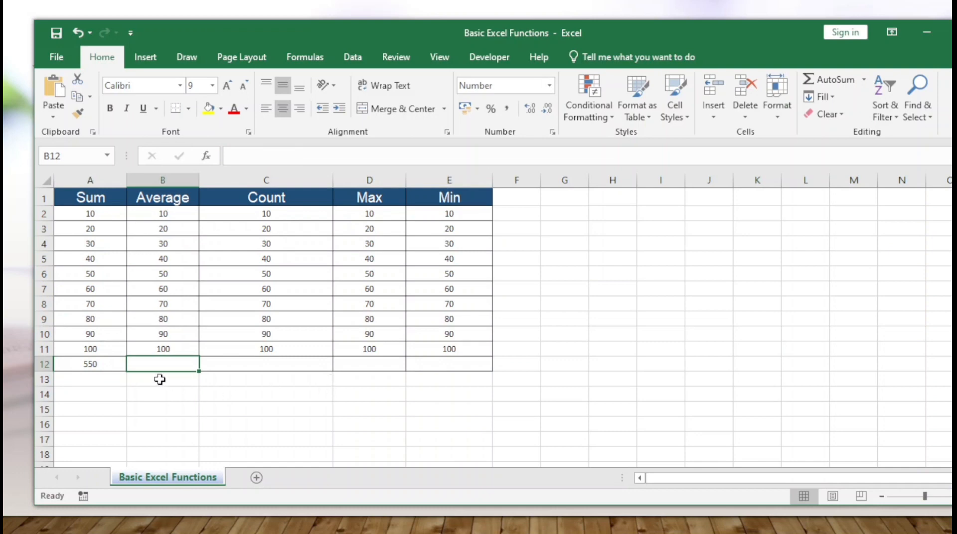
{"action": "left_click", "coordinate": [863, 82]}
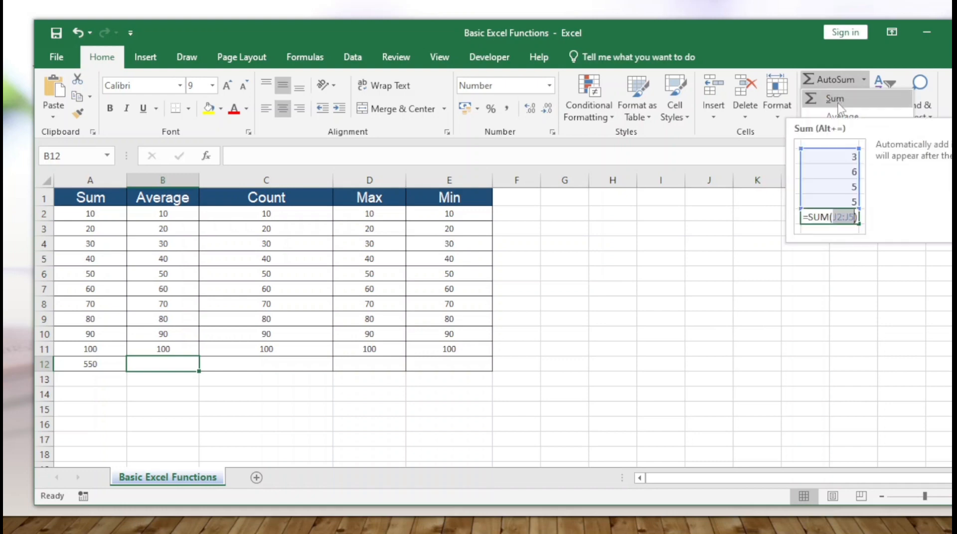
{"action": "left_click", "coordinate": [526, 334]}
{"action": "left_click", "coordinate": [88, 366]}
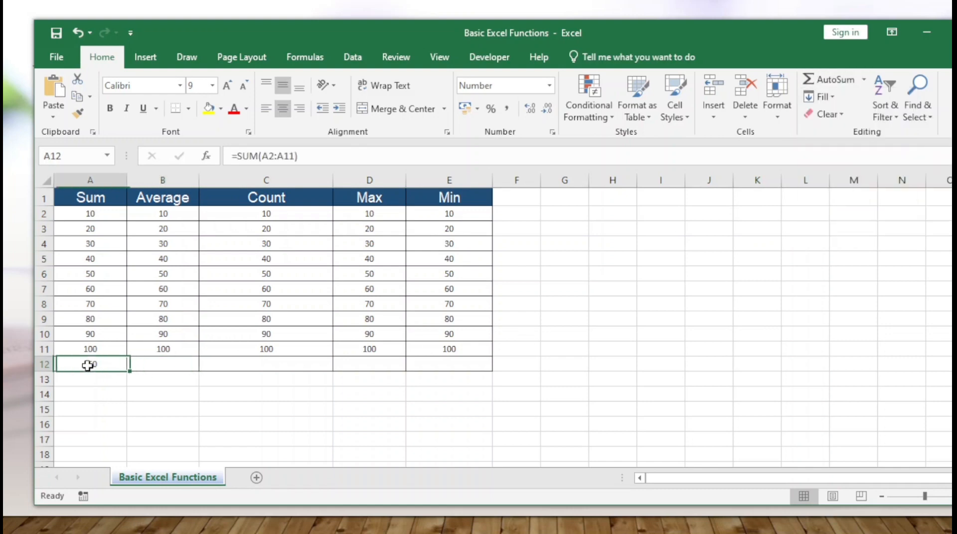
{"action": "key", "text": "Delete"}
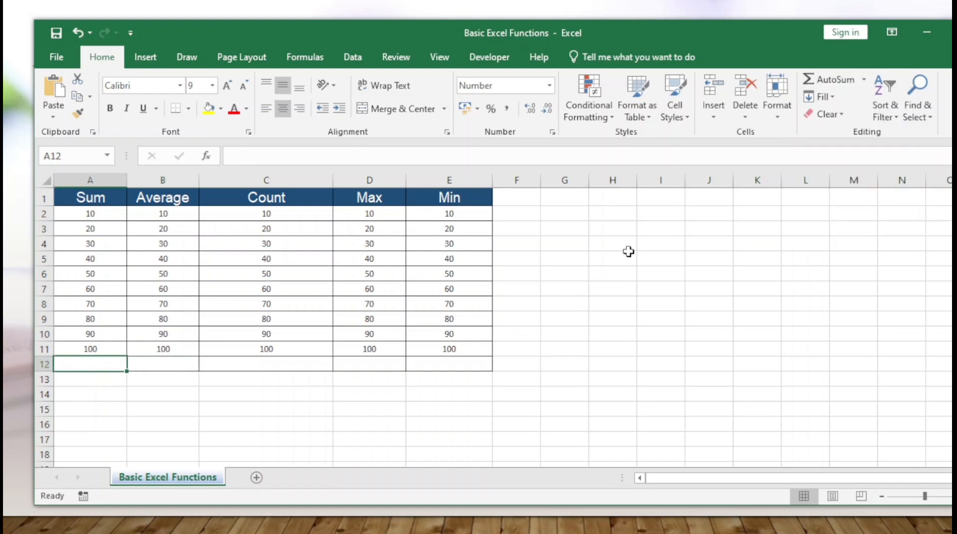
- Insert AutoSum's Sum function for A2:A11 in cell A12, and undo that entry
{"action": "left_click", "coordinate": [865, 81]}
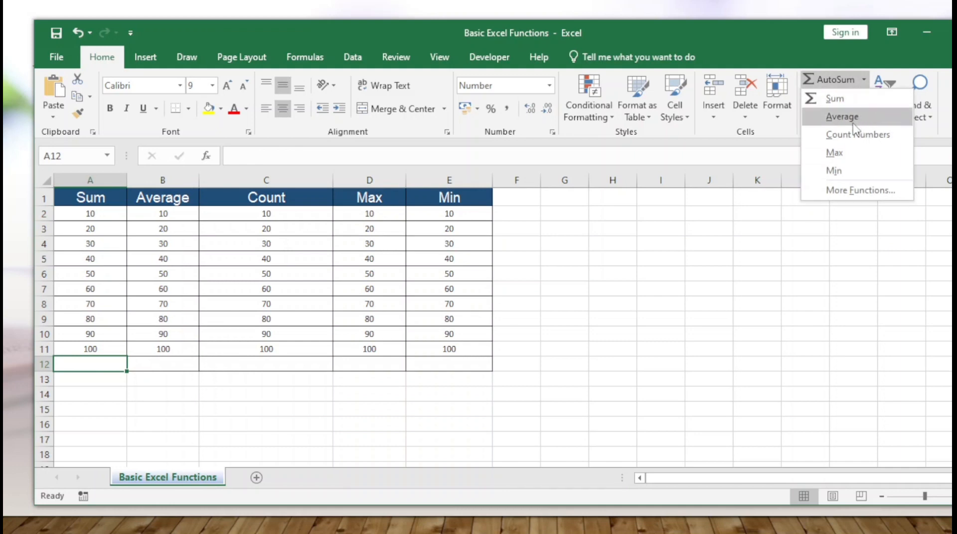
{"action": "left_click", "coordinate": [836, 98]}
{"action": "key", "text": "Return"}
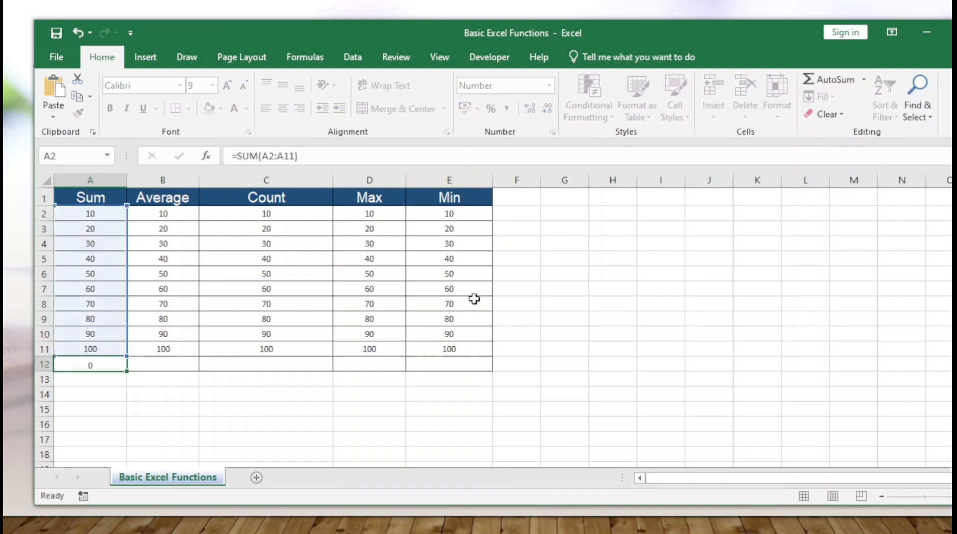
{"action": "key", "text": "Up"}
{"action": "key", "text": "ctrl+z"}
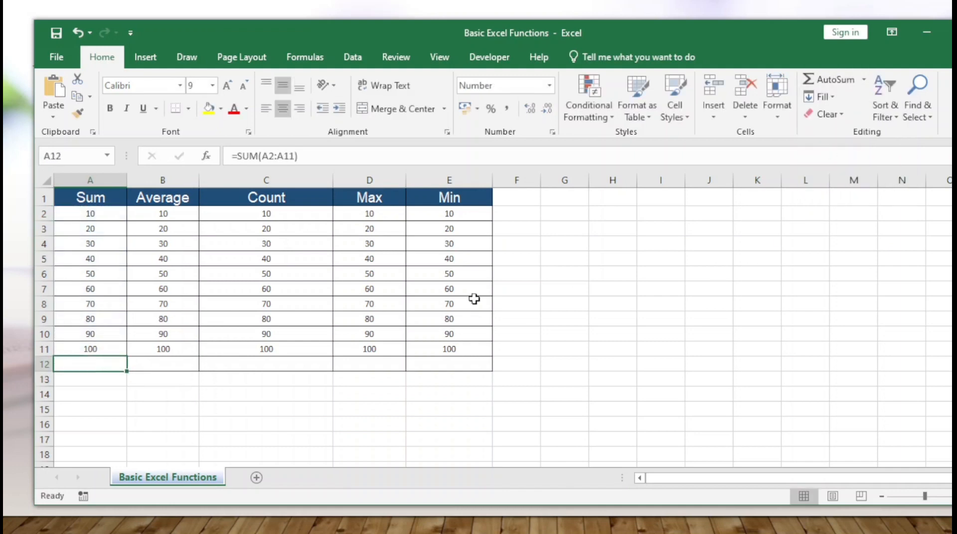
- Enter the formula =SUM(A2:A11) in the empty cell A12 below the Sum column
{"action": "key", "text": "Up"}
{"action": "key", "text": "Down"}
{"action": "key", "text": "alt+equal"}
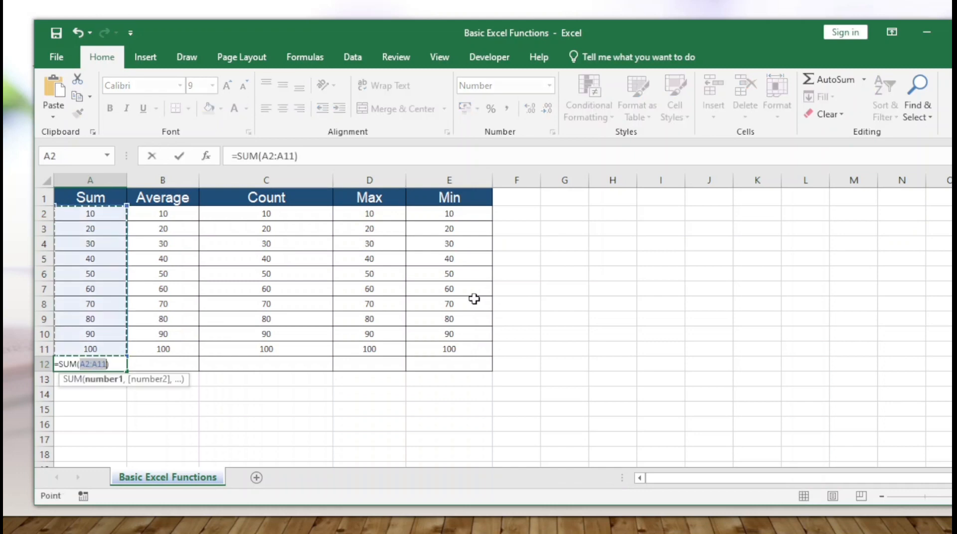
{"action": "key", "text": "Return"}
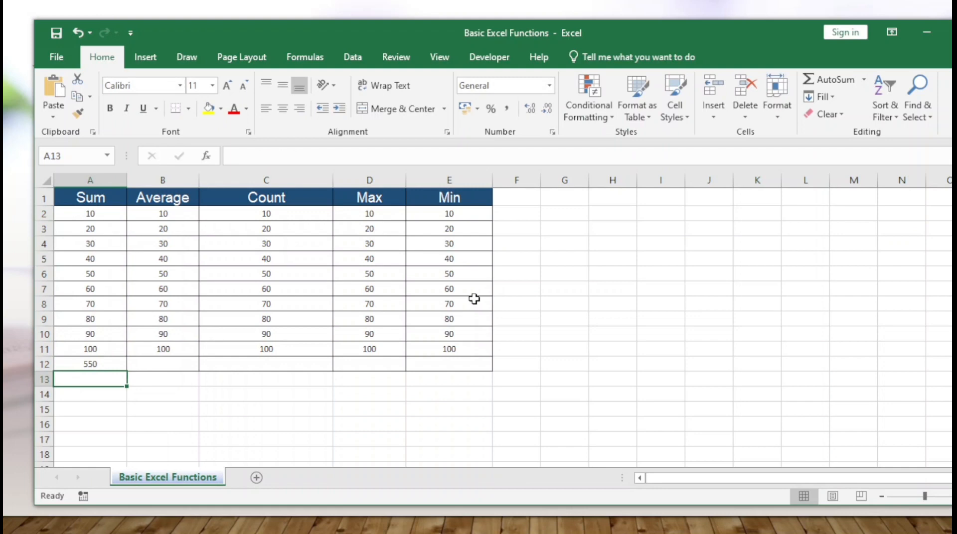
{"action": "key", "text": "Up"}
- Calculate the average of B2:B11 in cell B12 with AutoSum's Average function
{"action": "key", "text": "Right"}
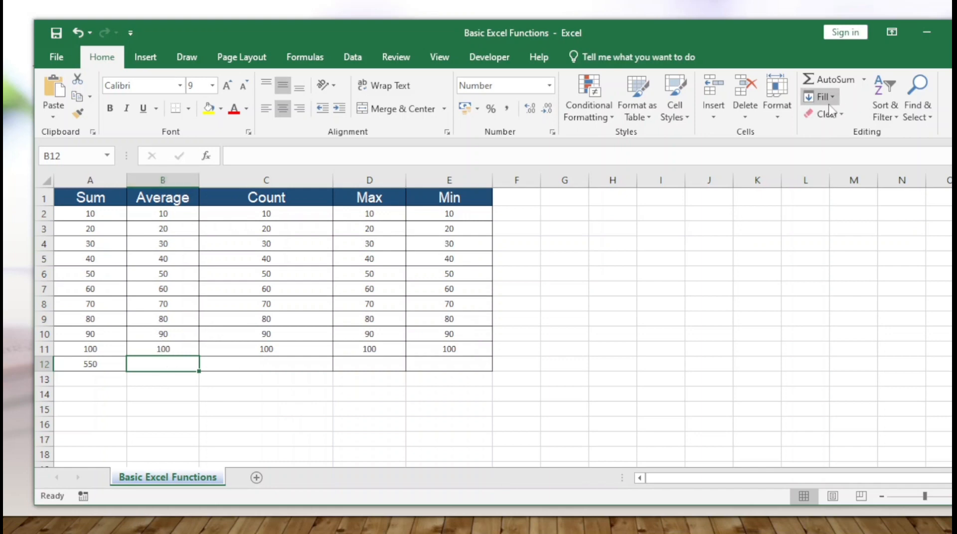
{"action": "left_click", "coordinate": [864, 80]}
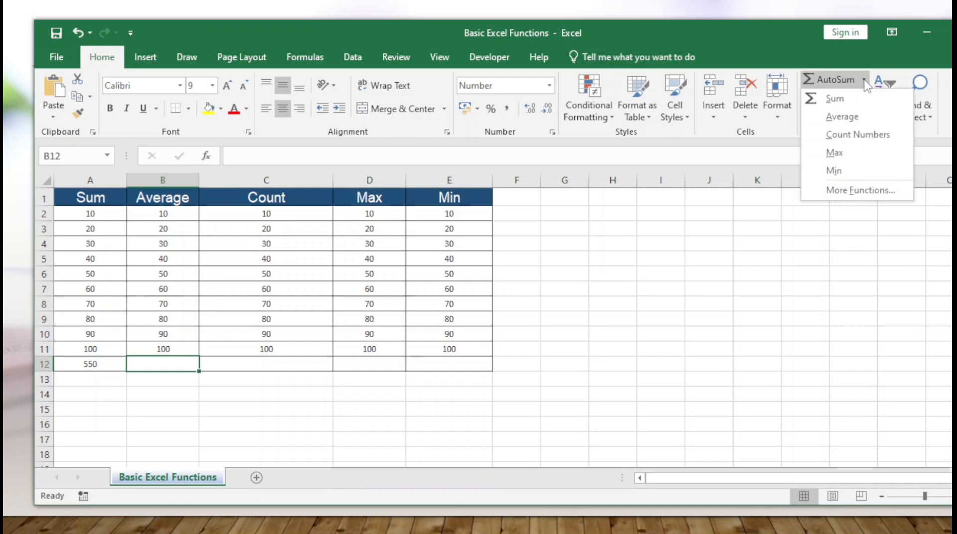
{"action": "left_click", "coordinate": [856, 124]}
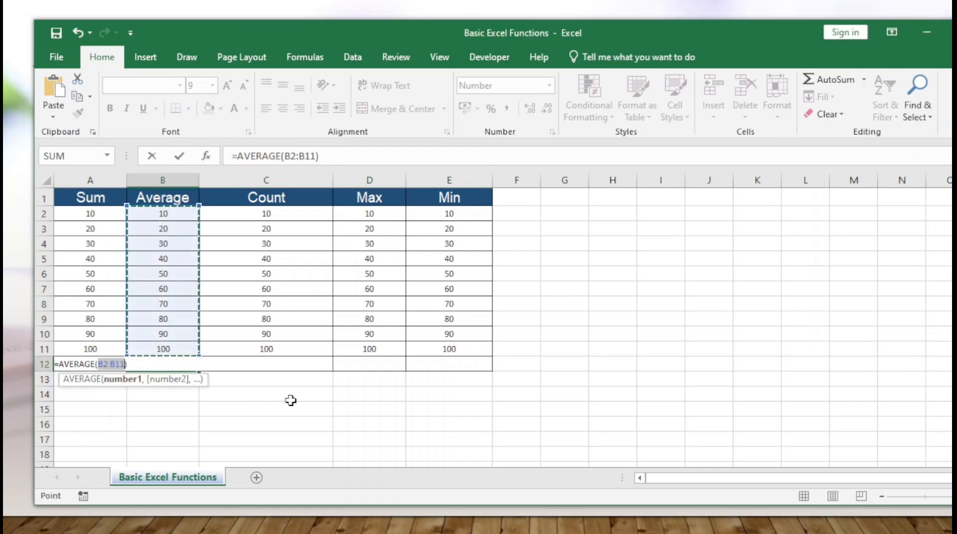
{"action": "key", "text": "Return"}
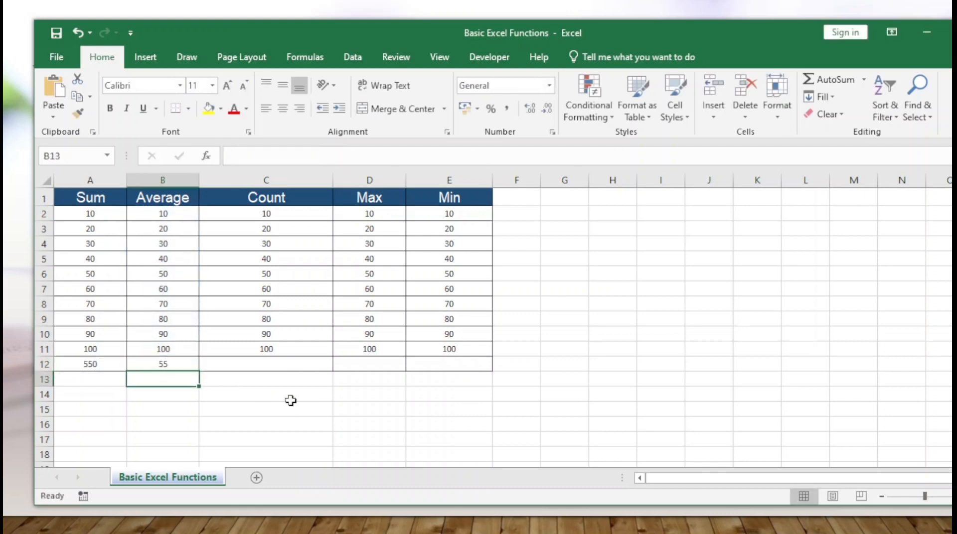
{"action": "key", "text": "Up"}
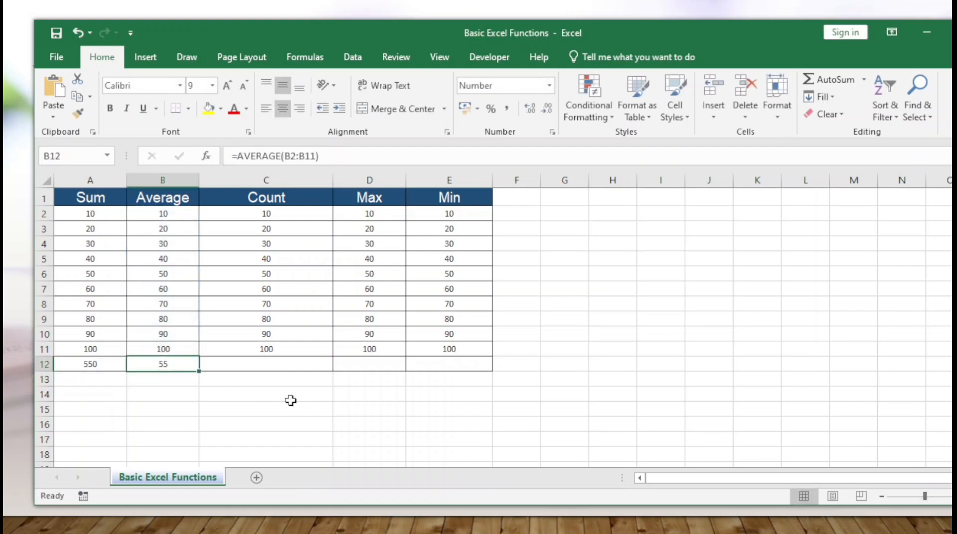
- Count the numbers in C2:C11 in cell C12 with AutoSum's Count Numbers function
{"action": "key", "text": "Right"}
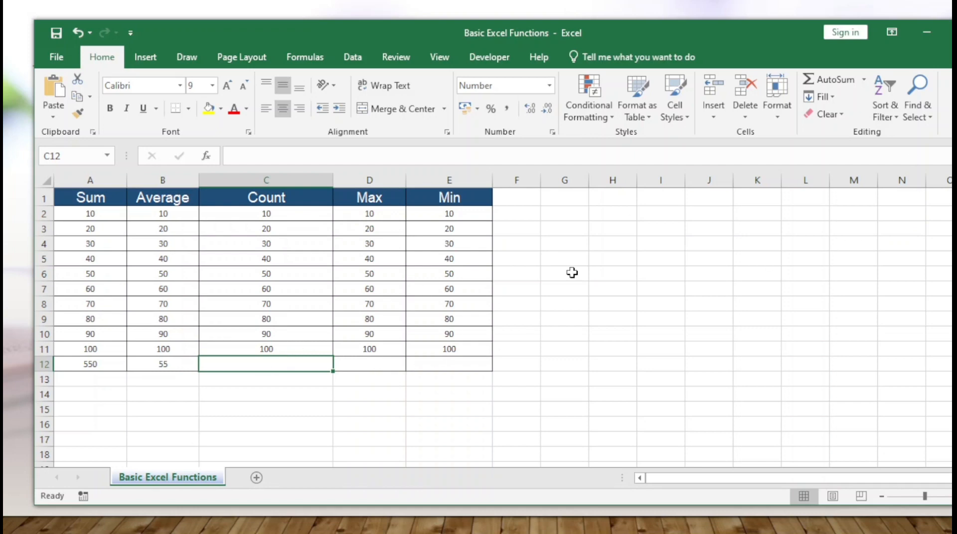
{"action": "left_click", "coordinate": [866, 81]}
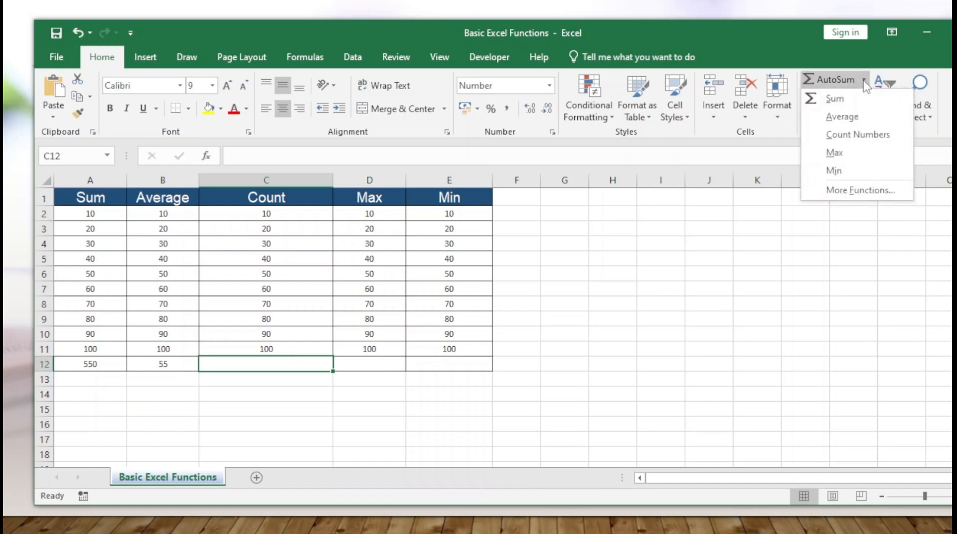
{"action": "left_click", "coordinate": [858, 135]}
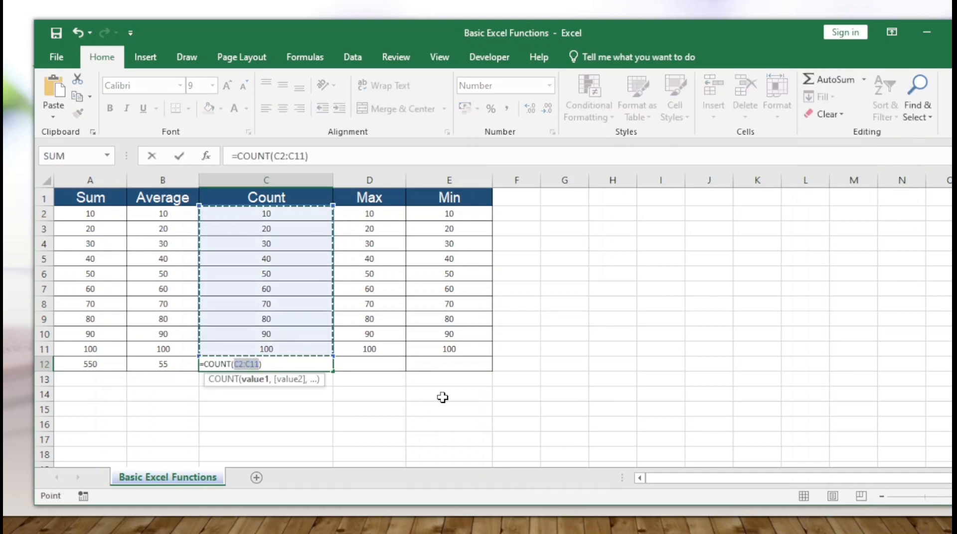
{"action": "key", "text": "Return"}
{"action": "key", "text": "Up"}
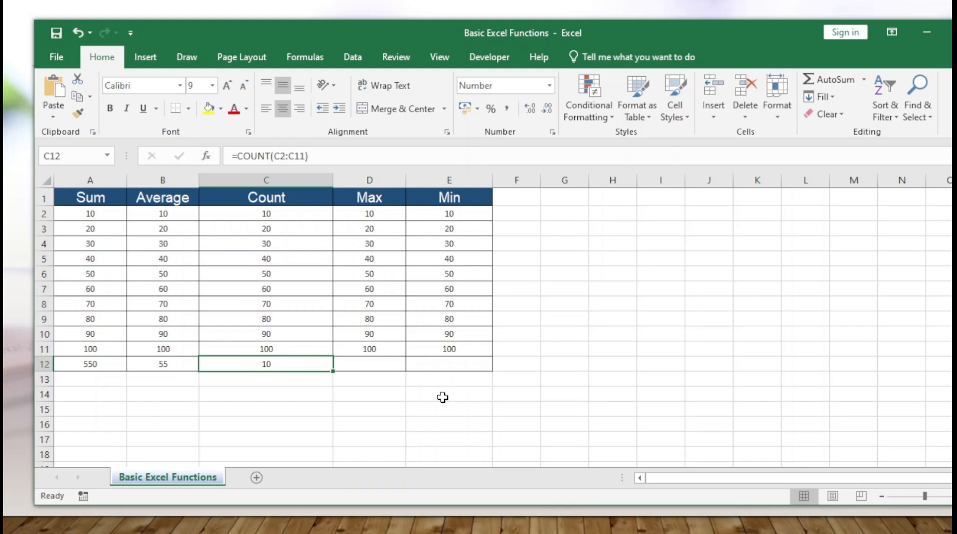
- Find the largest value of D2:D11 in cell D12 with AutoSum's Max function
{"action": "key", "text": "Right"}
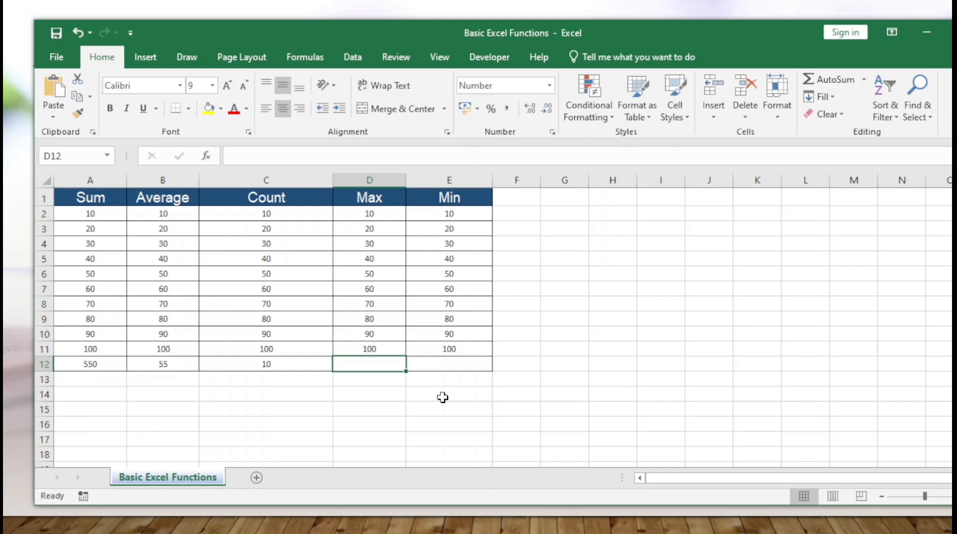
{"action": "left_click", "coordinate": [865, 79]}
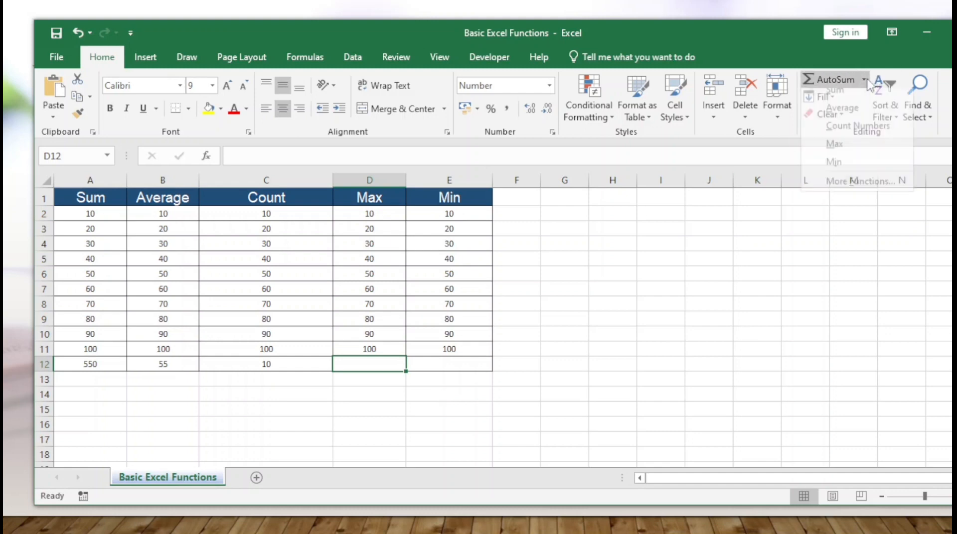
{"action": "left_click", "coordinate": [834, 153]}
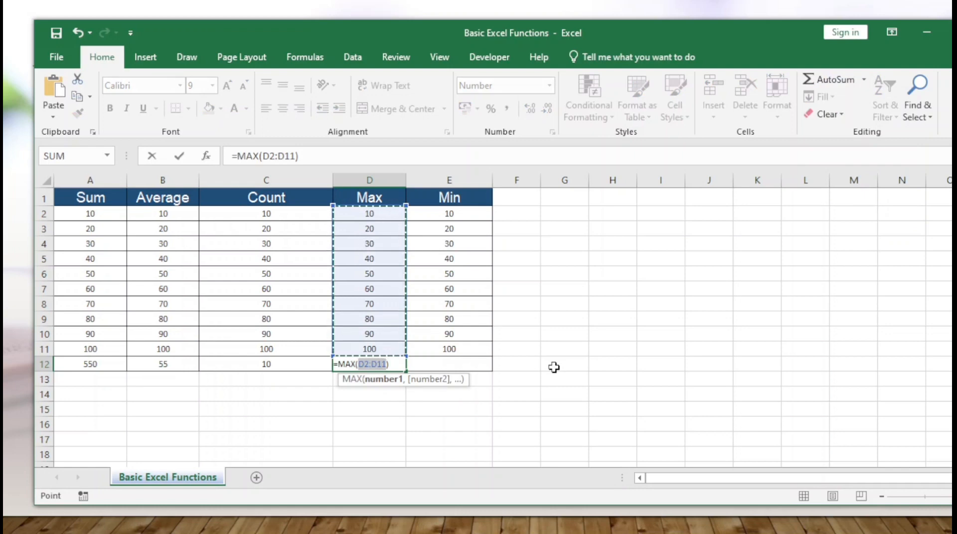
{"action": "key", "text": "Return"}
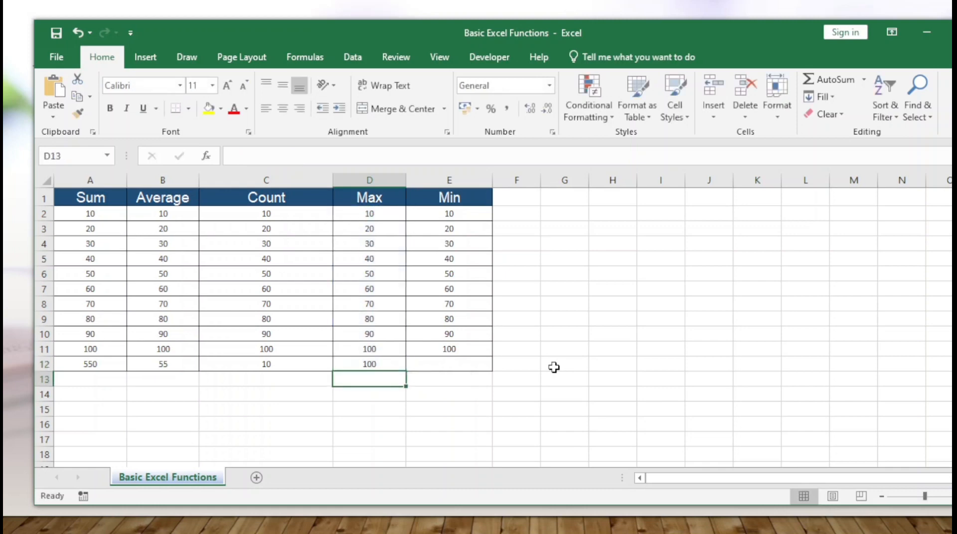
- Change the Max column's value in cell D7 to 200 and return to the maximum in D12
{"action": "key", "text": "Up"}
{"action": "key", "text": "Up"}
{"action": "key", "text": "Up"}
{"action": "key", "text": "Up"}
{"action": "key", "text": "Up"}
{"action": "key", "text": "Up"}
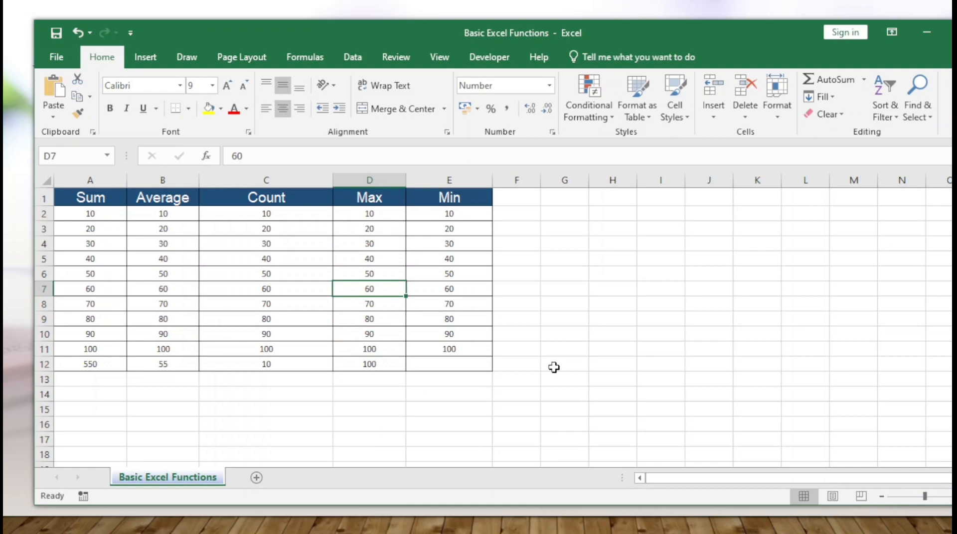
{"action": "type", "text": "200"}
{"action": "key", "text": "Return"}
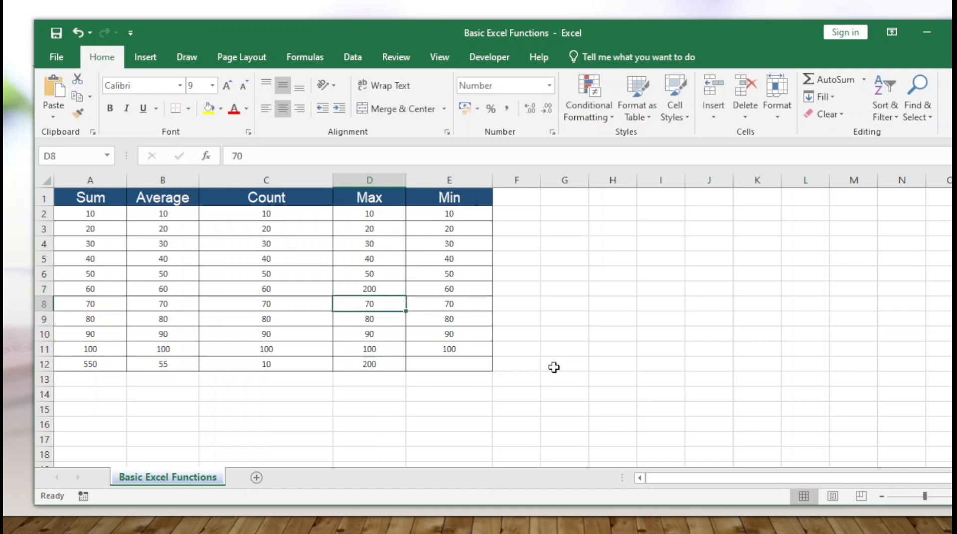
{"action": "key", "text": "Down"}
{"action": "key", "text": "Down"}
{"action": "key", "text": "Down"}
{"action": "key", "text": "Down"}
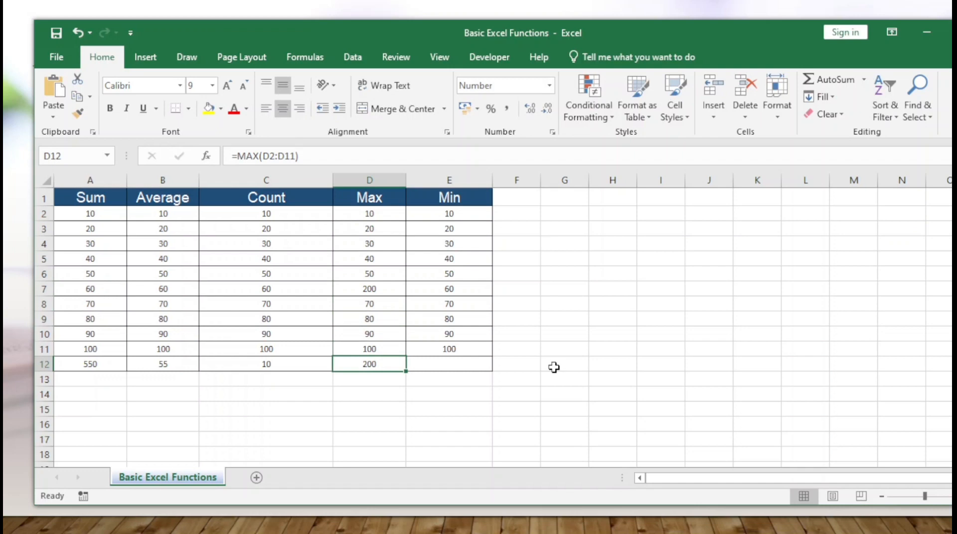
- Find the smallest value of E2:E11 in cell E12 with AutoSum's Min function
{"action": "key", "text": "Right"}
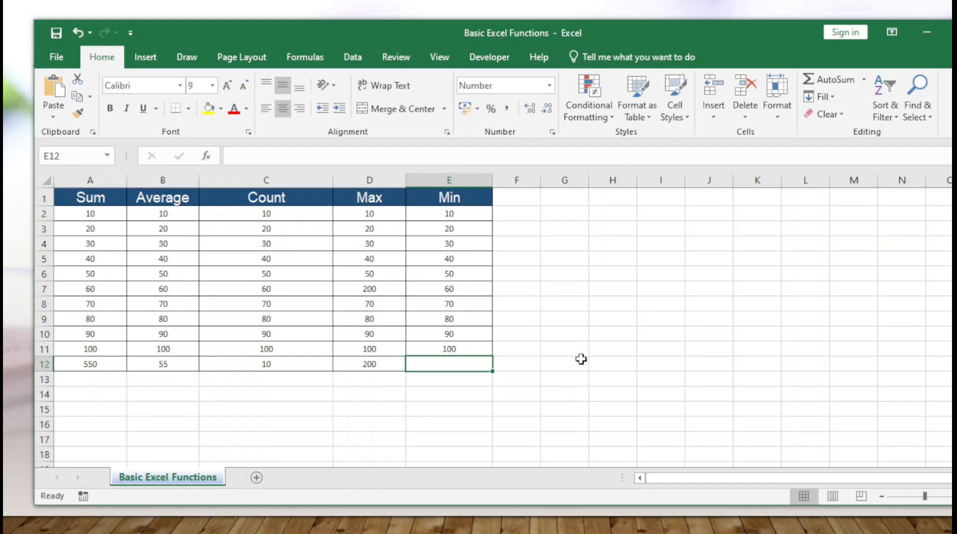
{"action": "left_click", "coordinate": [865, 80]}
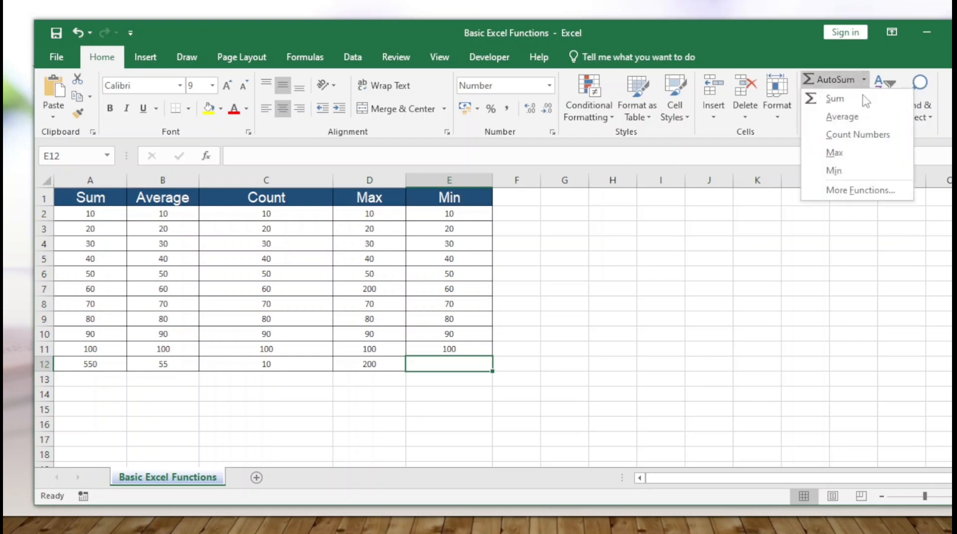
{"action": "left_click", "coordinate": [832, 171]}
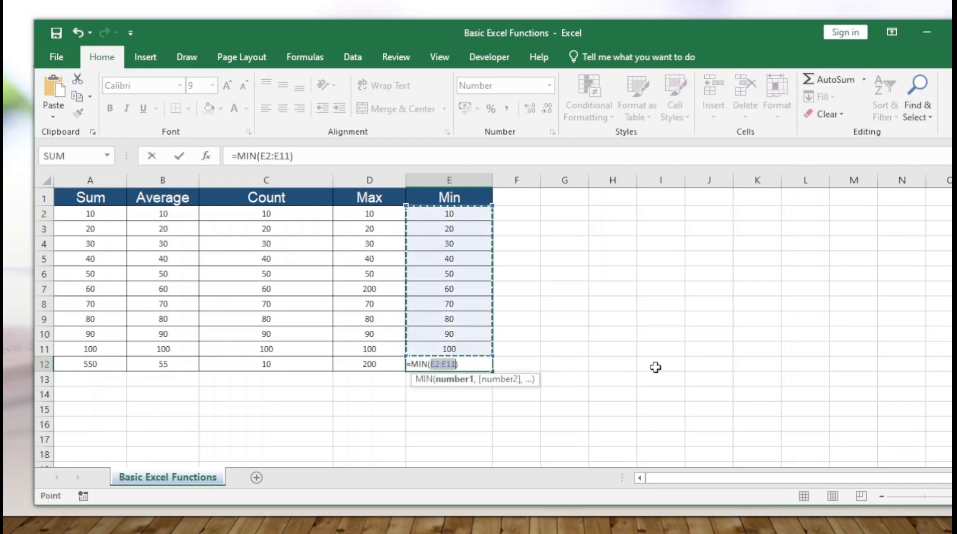
{"action": "key", "text": "ctrl+Return"}
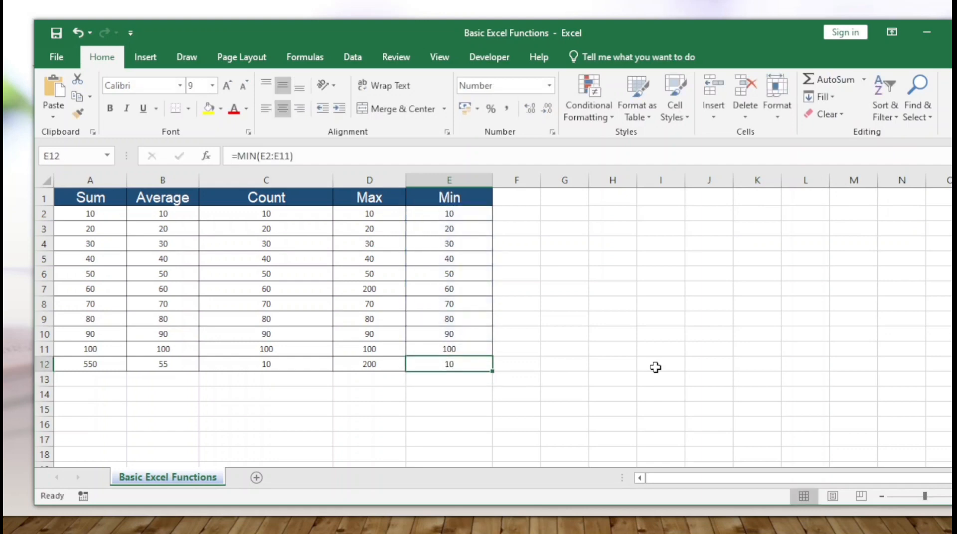
- Select the results row A12:E12 to review the five function results together
{"action": "key", "text": "ctrl+Left"}
{"action": "key", "text": "Right"}
{"action": "key", "text": "shift+Right"}
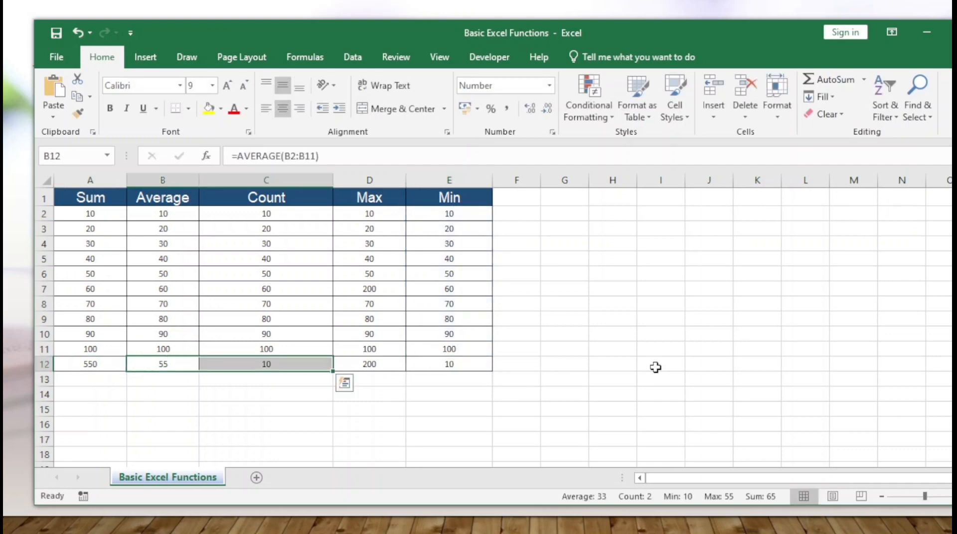
{"action": "key", "text": "Left"}
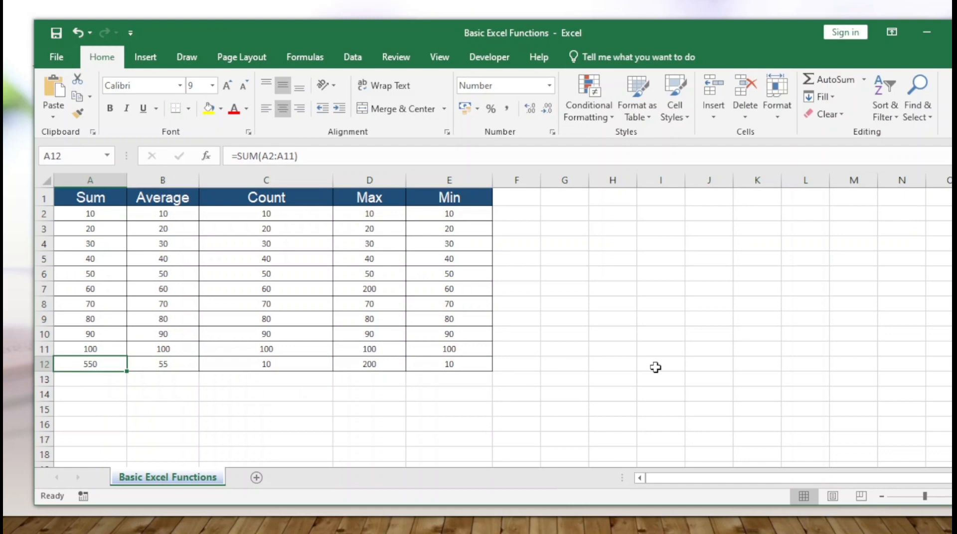
{"action": "key", "text": "shift+Right"}
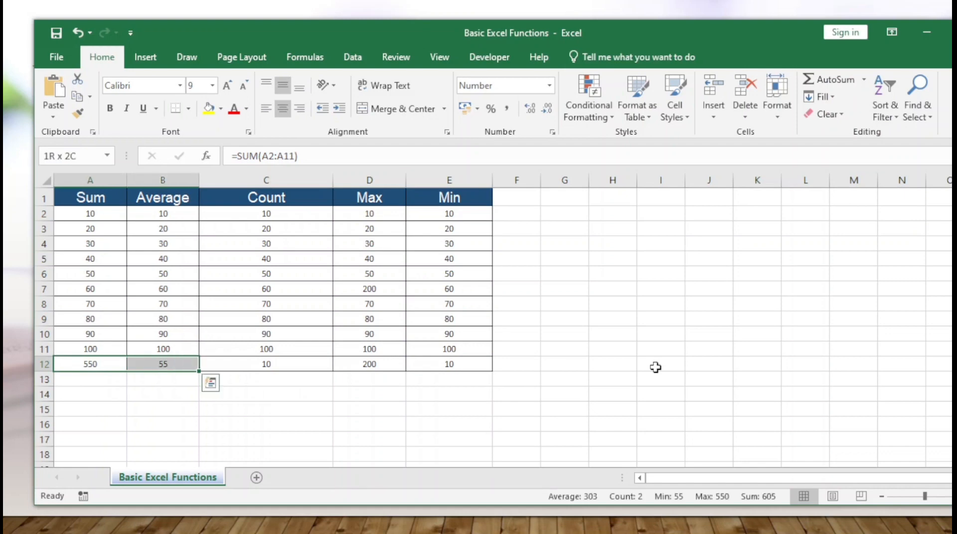
{"action": "key", "text": "shift+Right"}
{"action": "key", "text": "shift+Right"}
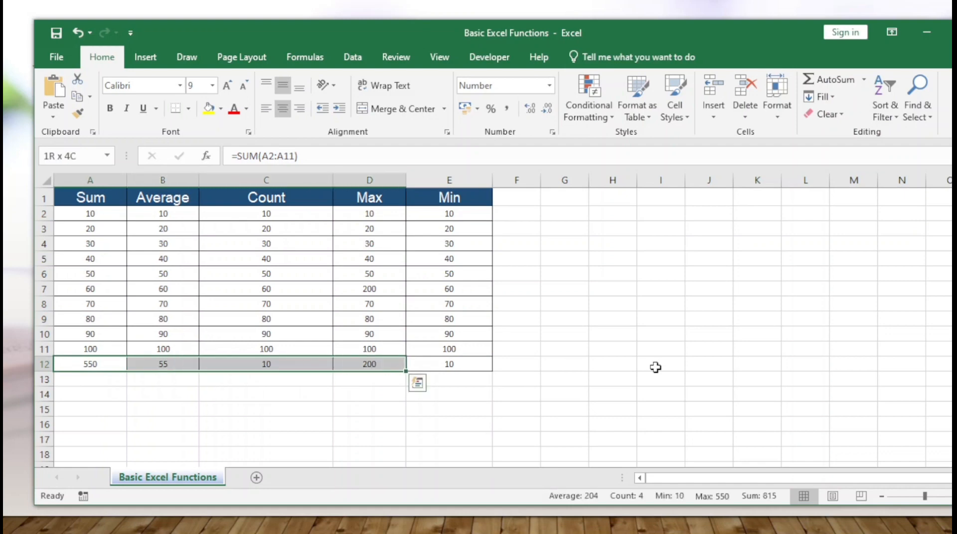
{"action": "key", "text": "shift+Right"}
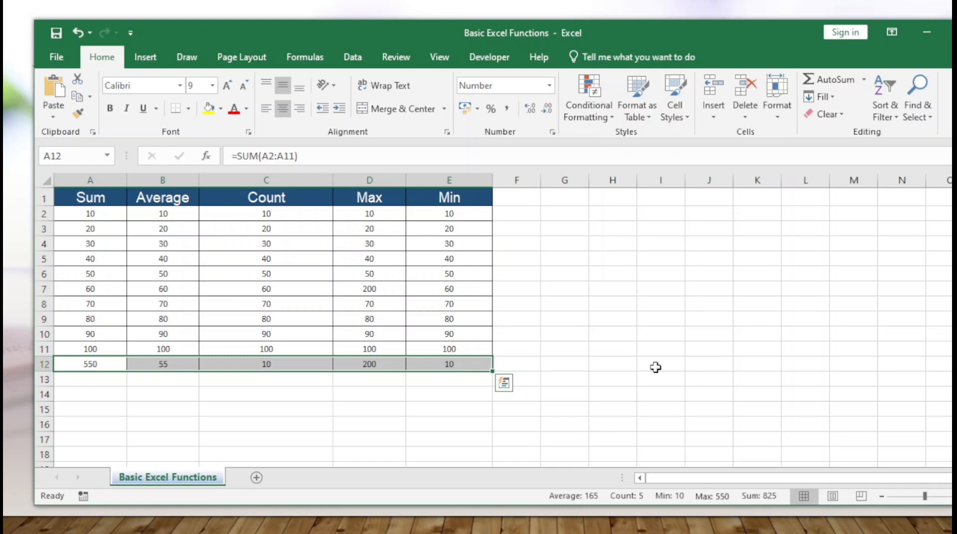
- Select A2:A11 and examine the average, count, min, max and sum in the status bar
{"action": "left_click", "coordinate": [101, 223]}
{"action": "left_click", "coordinate": [90, 363]}
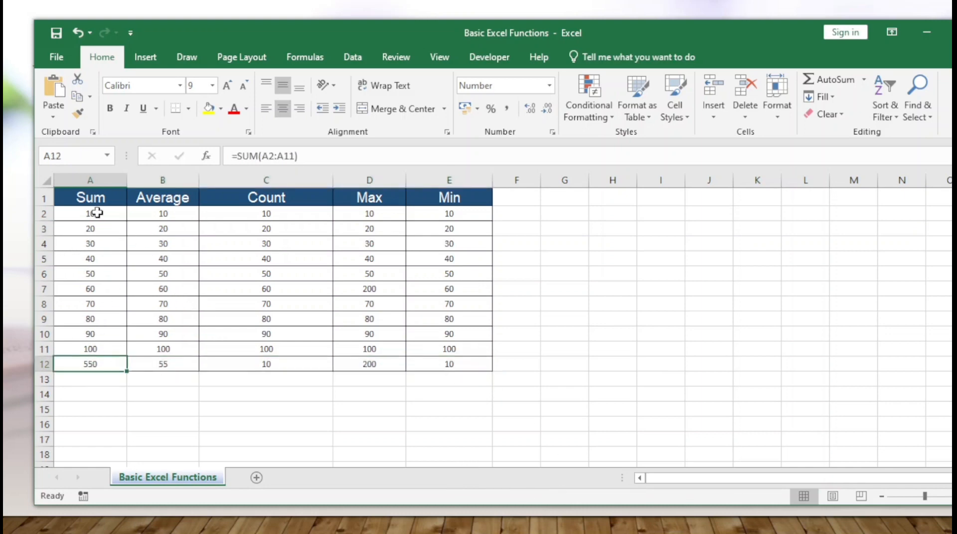
{"action": "left_click_drag", "start_coordinate": [97, 213], "coordinate": [96, 349]}
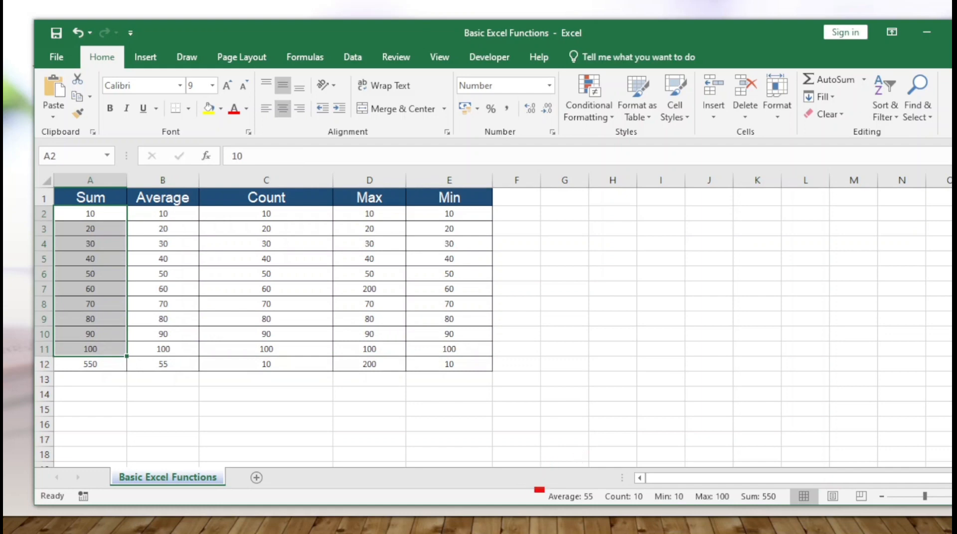
{"action": "mouse_move", "coordinate": [539, 490]}
{"action": "left_mouse_down"}
{"action": "mouse_move", "coordinate": [643, 506]}
{"action": "mouse_move", "coordinate": [801, 506]}
{"action": "left_mouse_up"}
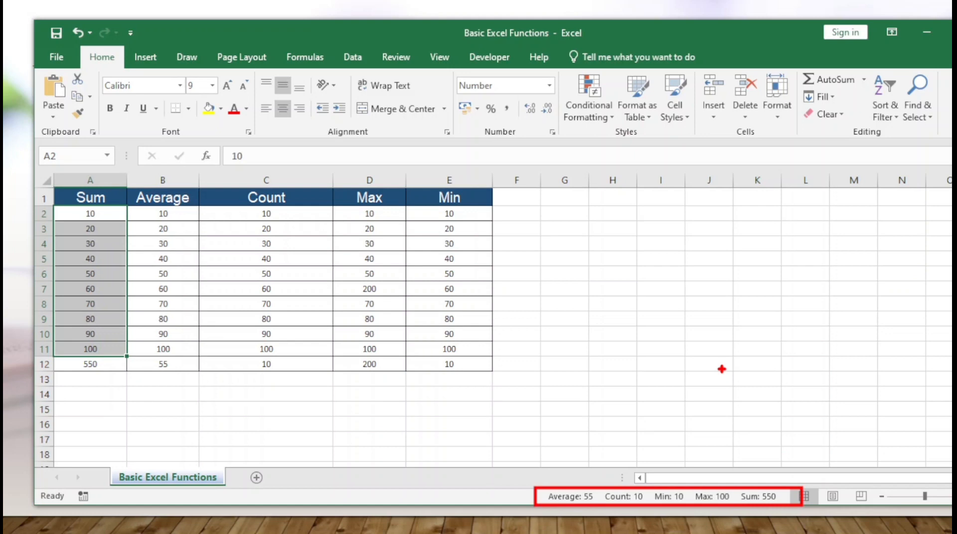
{"action": "key", "text": "Escape"}
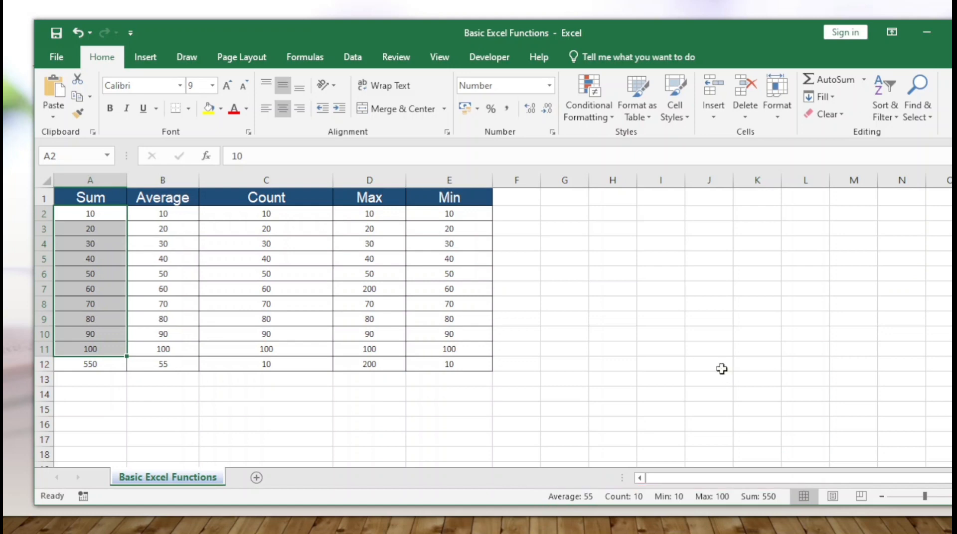
{"action": "left_click", "coordinate": [105, 275]}
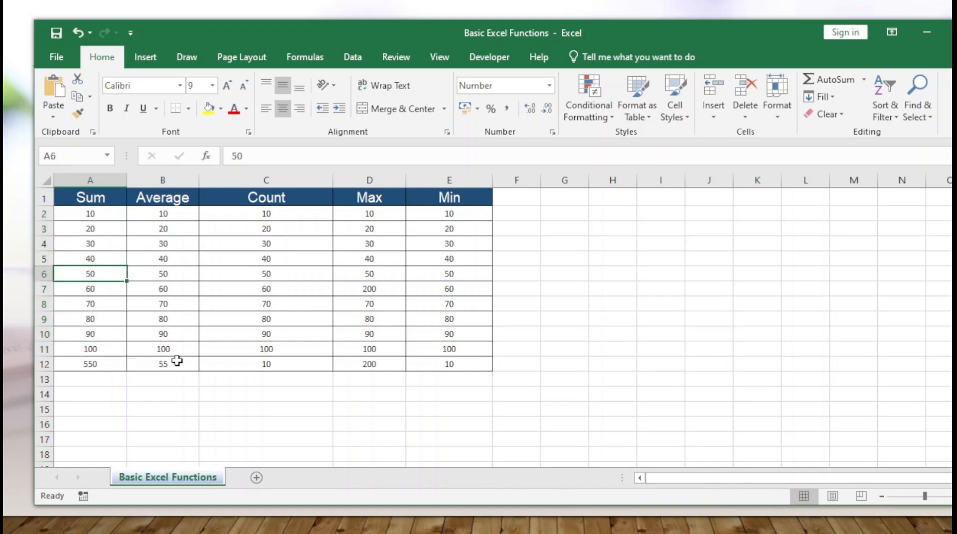
- Make the results in A12:E12 bold
{"action": "left_click", "coordinate": [105, 364]}
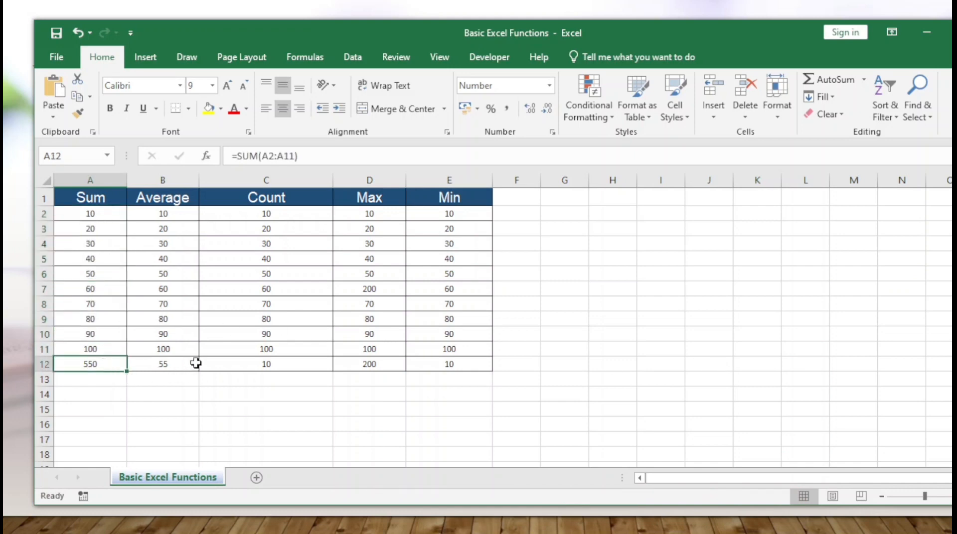
{"action": "key", "text": "shift+Right"}
{"action": "key", "text": "shift+Right"}
{"action": "key", "text": "shift+Right"}
{"action": "key", "text": "shift+Right"}
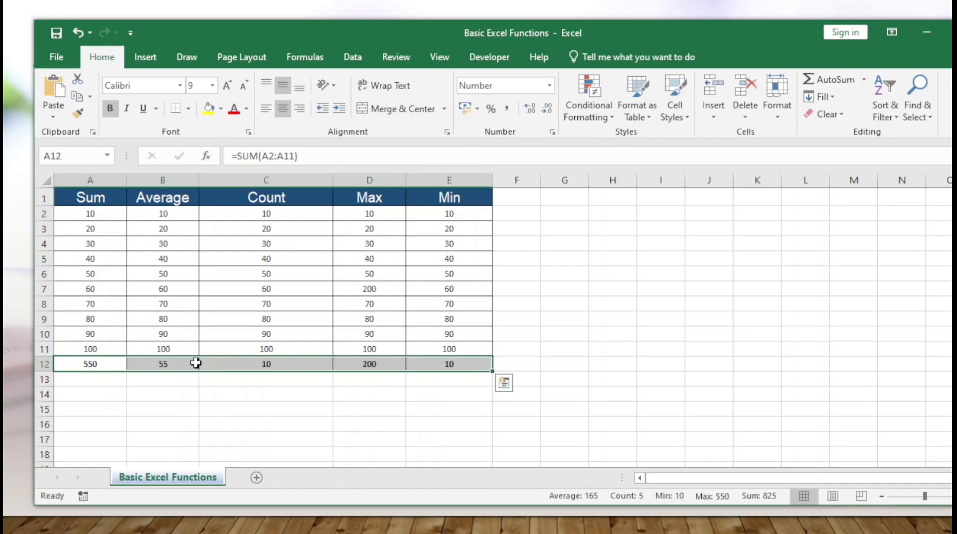
{"action": "left_click", "coordinate": [147, 381]}
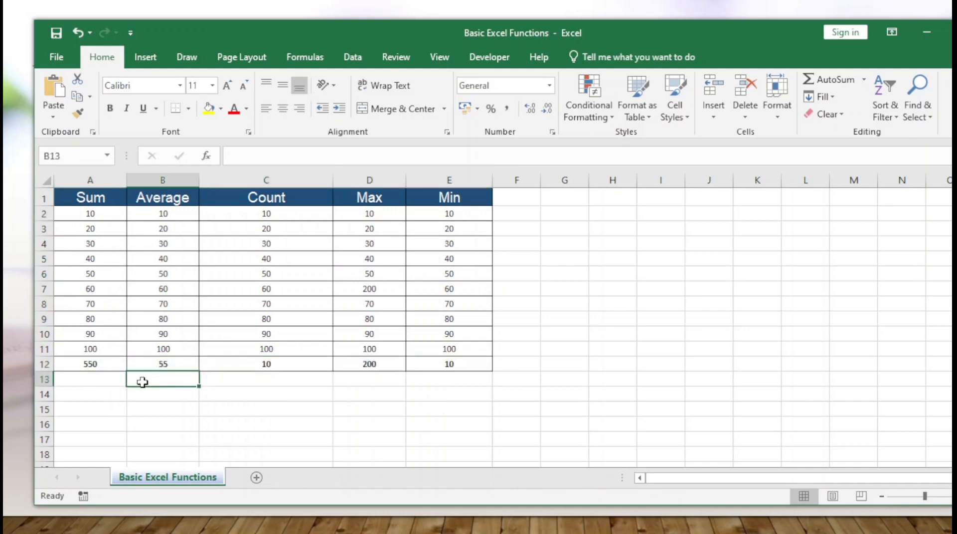
- Change the Sum column's first value in cell A2 to 50
{"action": "left_click", "coordinate": [88, 261]}
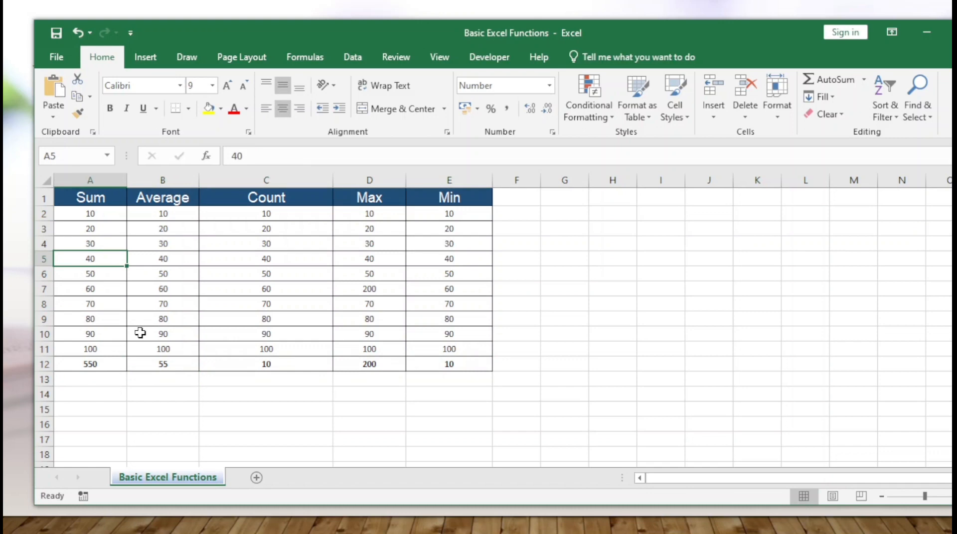
{"action": "key", "text": "Up"}
{"action": "key", "text": "Up"}
{"action": "key", "text": "Up"}
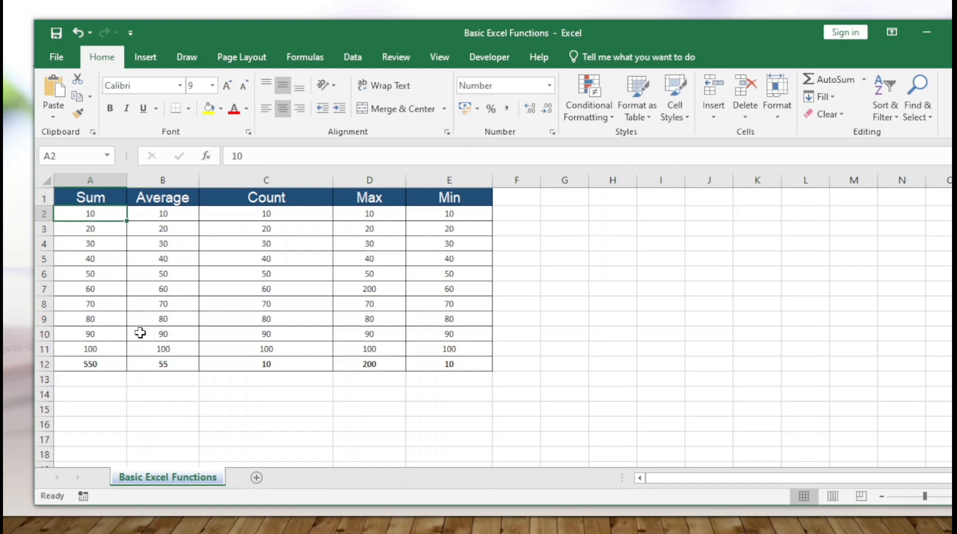
{"action": "type", "text": "50"}
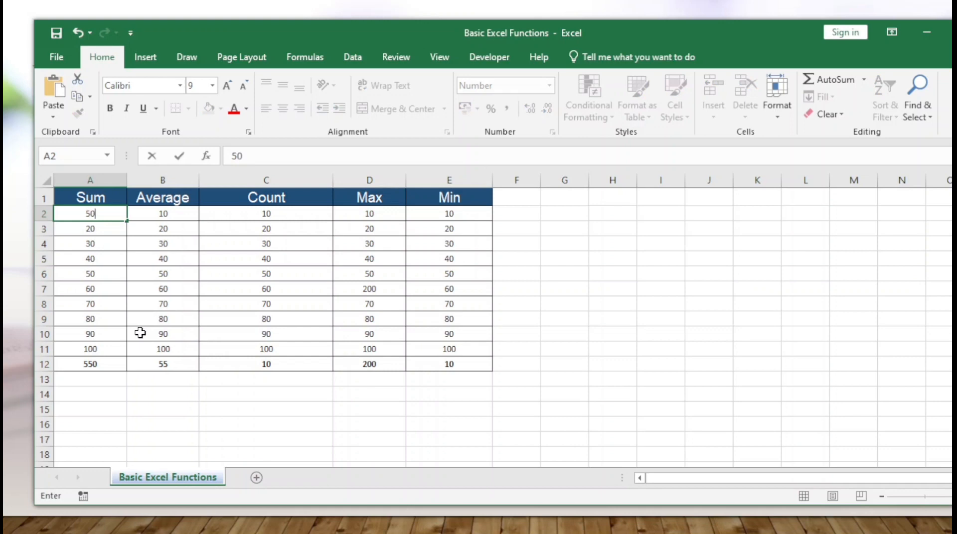
{"action": "key", "text": "Return"}
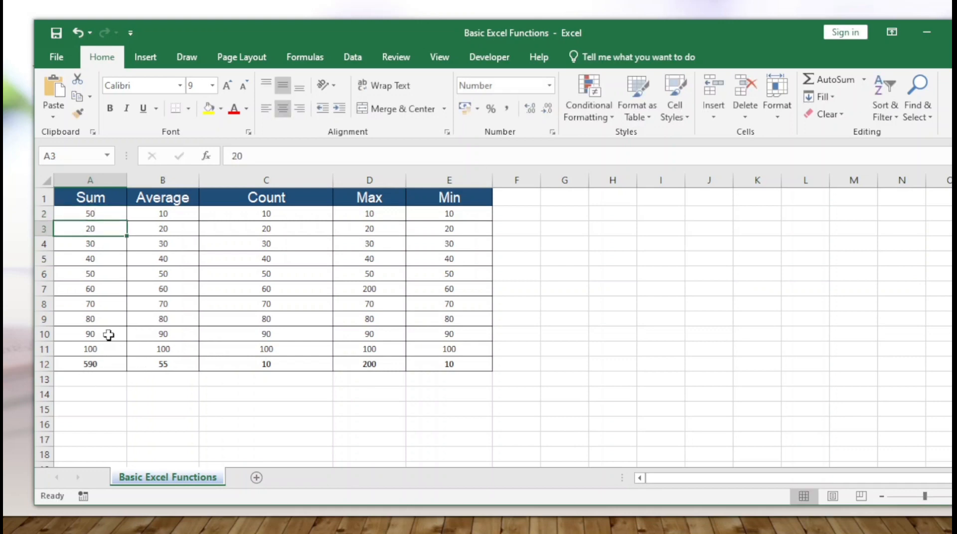
- Change the Sum column's value in cell A7 to 10
{"action": "left_click", "coordinate": [88, 246]}
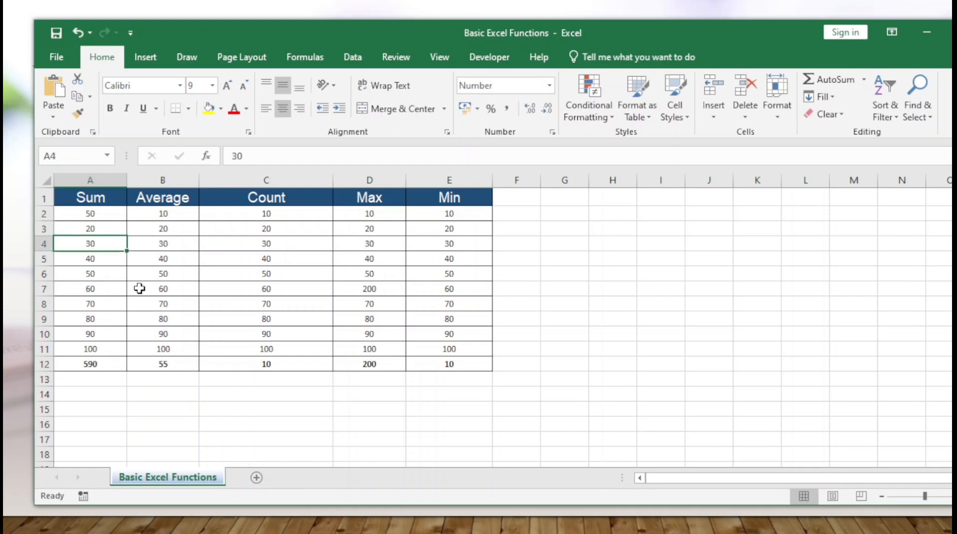
{"action": "left_click", "coordinate": [93, 293]}
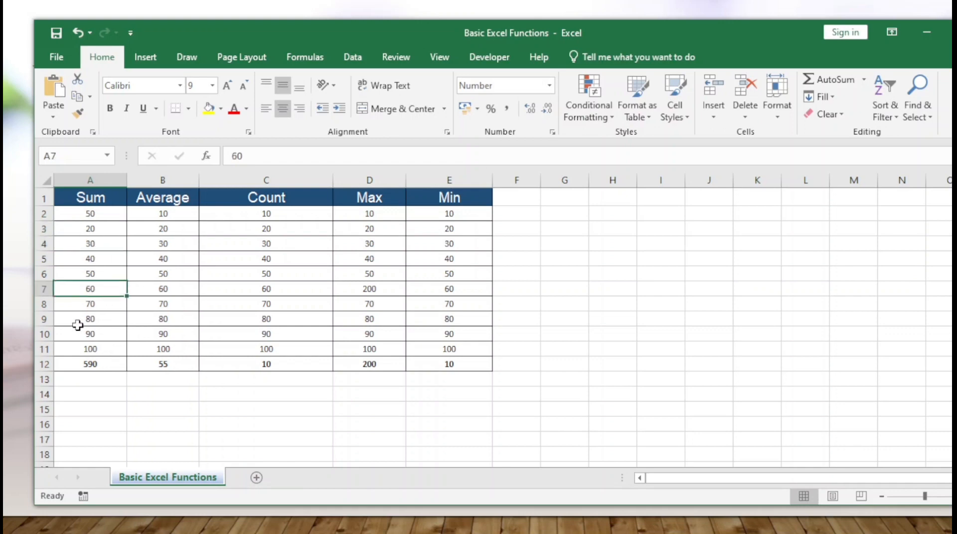
{"action": "type", "text": "10"}
{"action": "key", "text": "Return"}
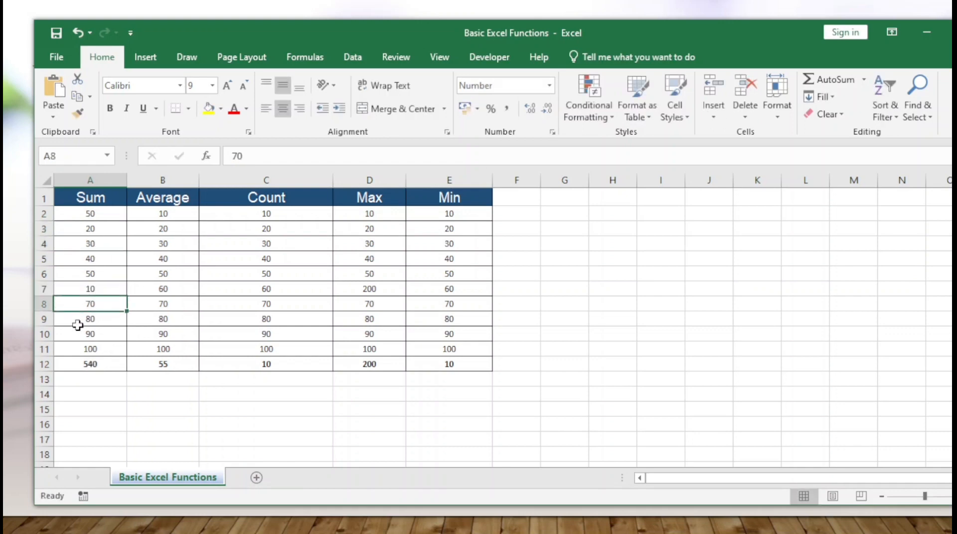
- Change the Average column's value in cell B6 to 100
{"action": "left_click", "coordinate": [157, 273]}
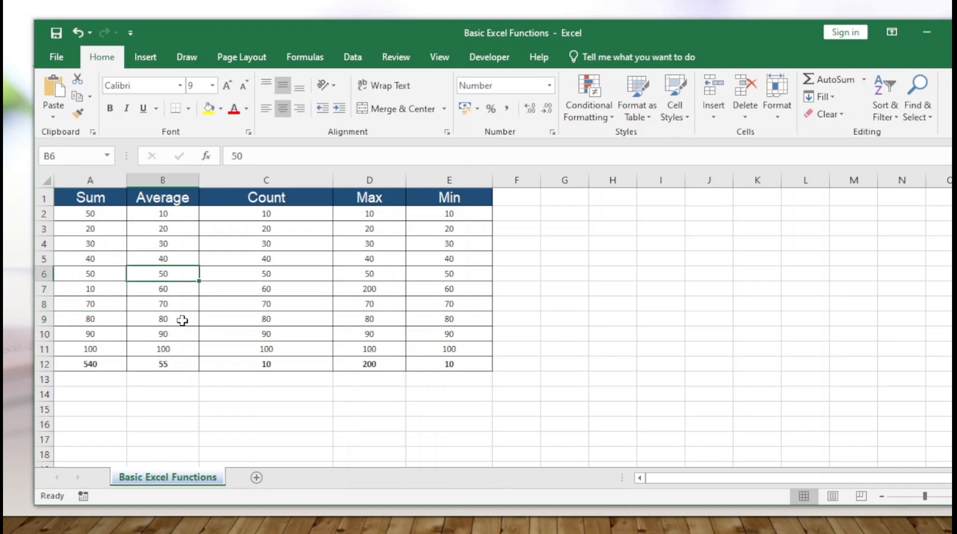
{"action": "type", "text": "100"}
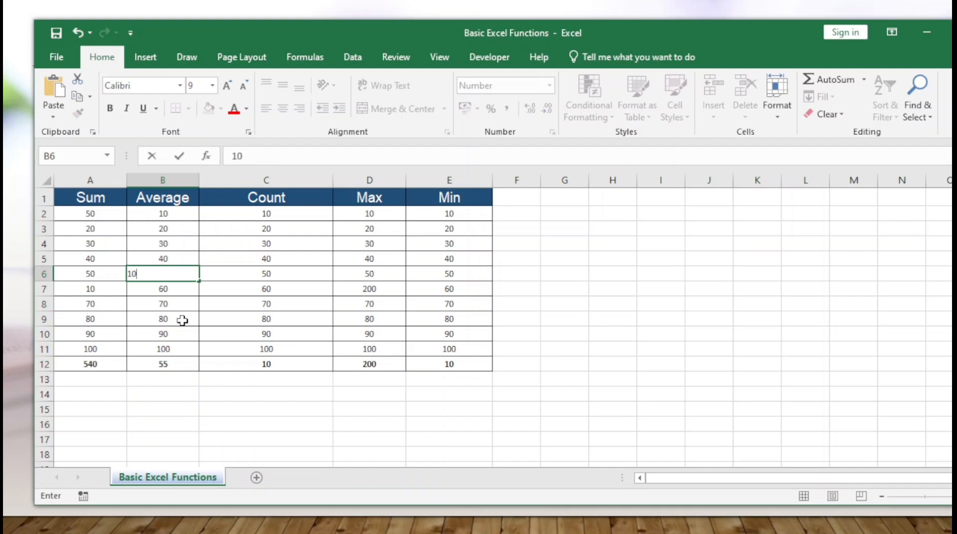
{"action": "key", "text": "Return"}
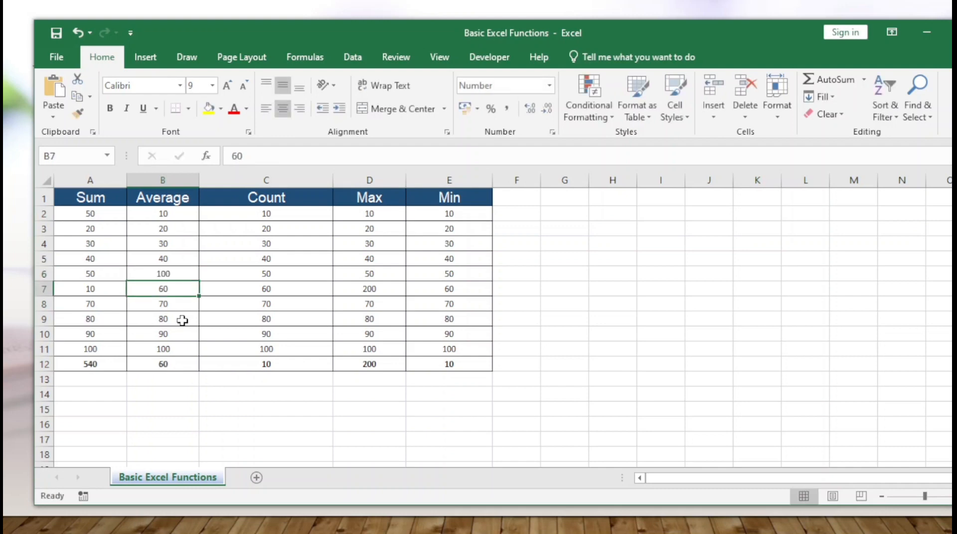
- Change the Count column's value in cell C4 to 67
{"action": "key", "text": "Right"}
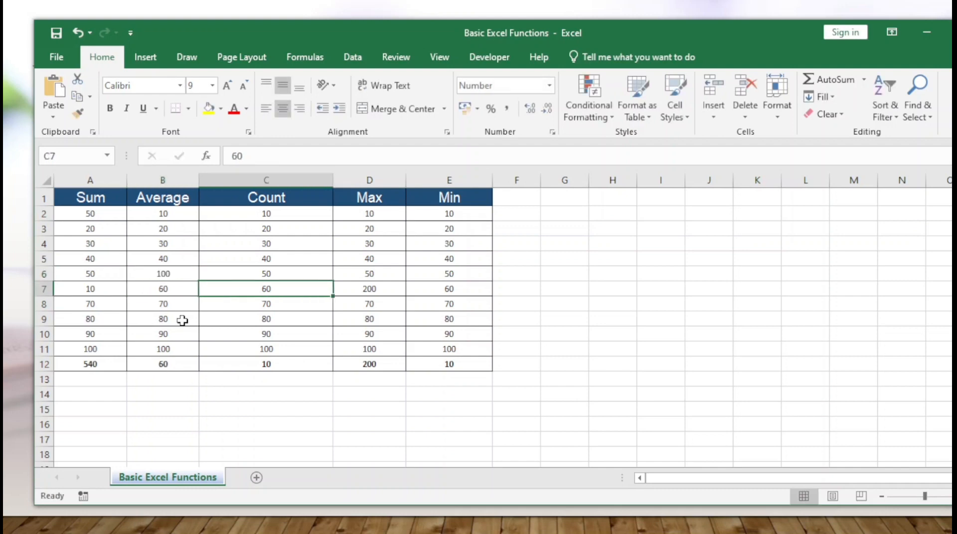
{"action": "key", "text": "ctrl+Up"}
{"action": "key", "text": "Down"}
{"action": "key", "text": "Down"}
{"action": "key", "text": "Down"}
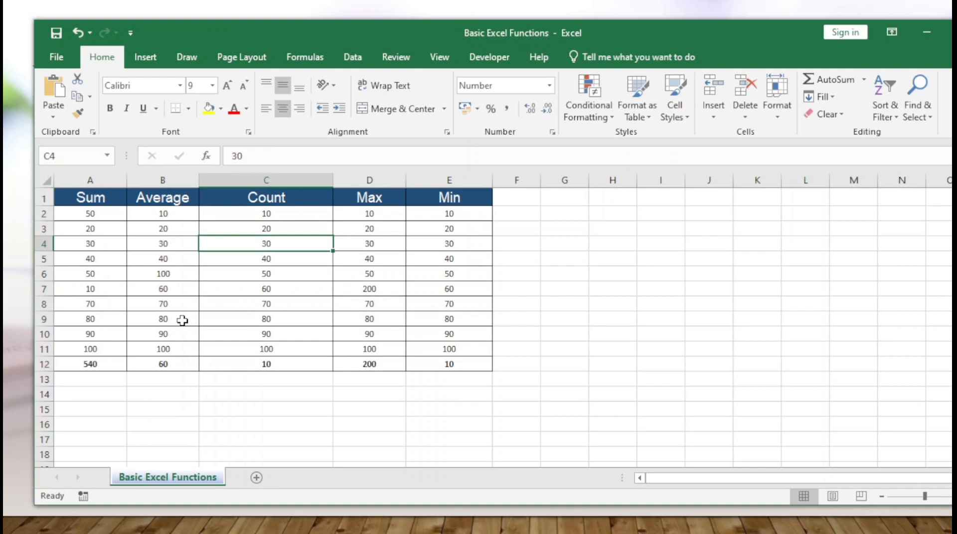
{"action": "type", "text": "67"}
{"action": "key", "text": "Return"}
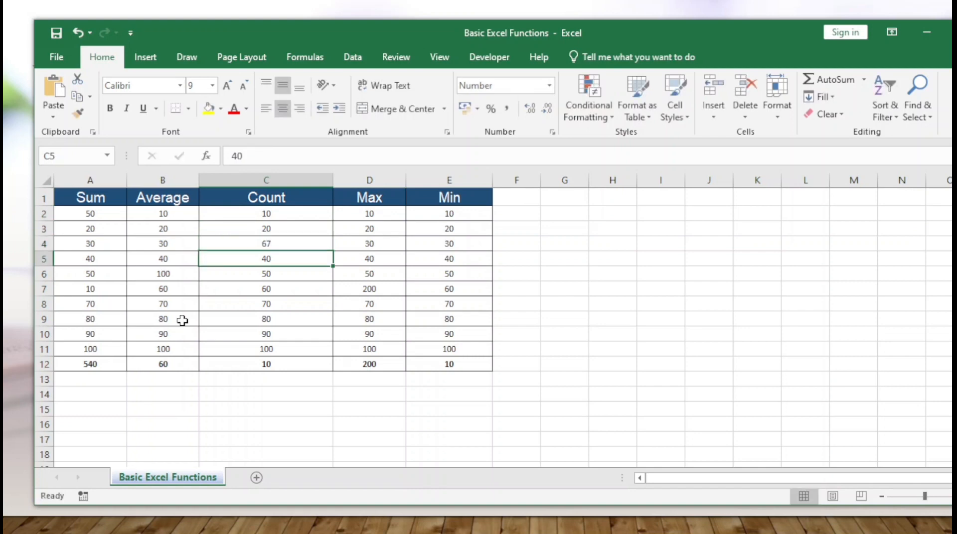
- Examine the Count column's values in C2:C11 against the COUNT formula in C12
{"action": "key", "text": "ctrl+Up"}
{"action": "key", "text": "Down"}
{"action": "key", "text": "ctrl+Down"}
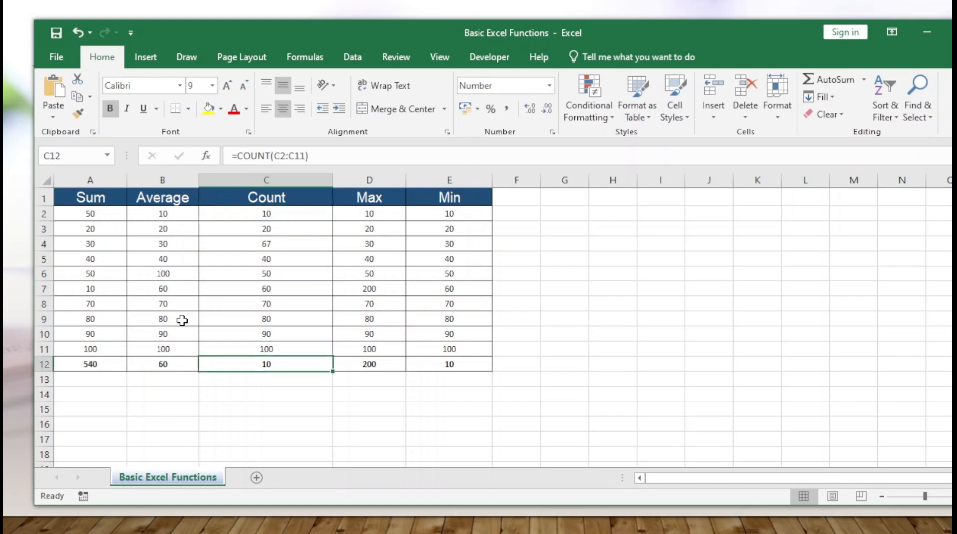
{"action": "key", "text": "ctrl+Up"}
{"action": "key", "text": "Down"}
{"action": "key", "text": "shift+Down"}
{"action": "key", "text": "shift+Down"}
{"action": "key", "text": "shift+Down"}
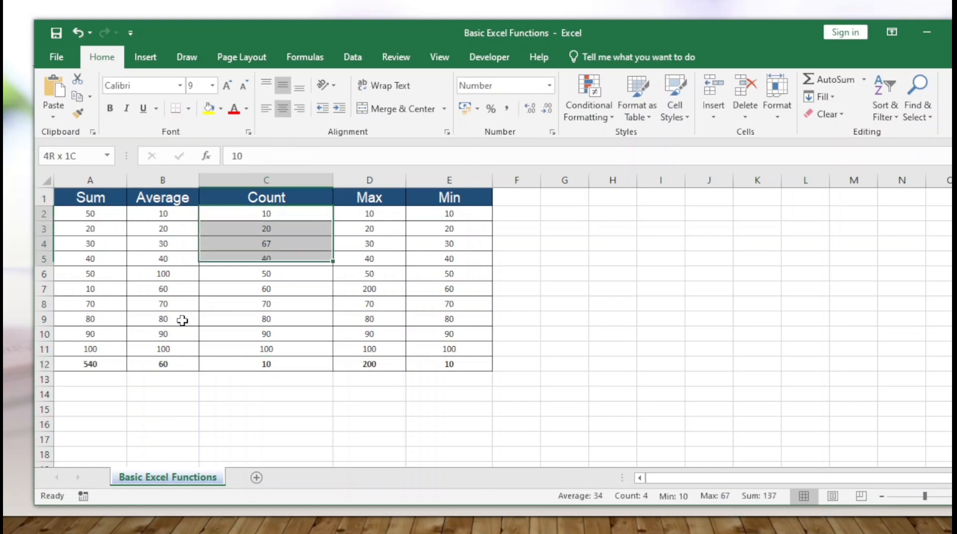
{"action": "key", "text": "shift+Down"}
{"action": "key", "text": "shift+Down"}
{"action": "key", "text": "Up"}
{"action": "key", "text": "Down"}
{"action": "key", "text": "Down"}
{"action": "key", "text": "shift+Down"}
{"action": "key", "text": "shift+Down"}
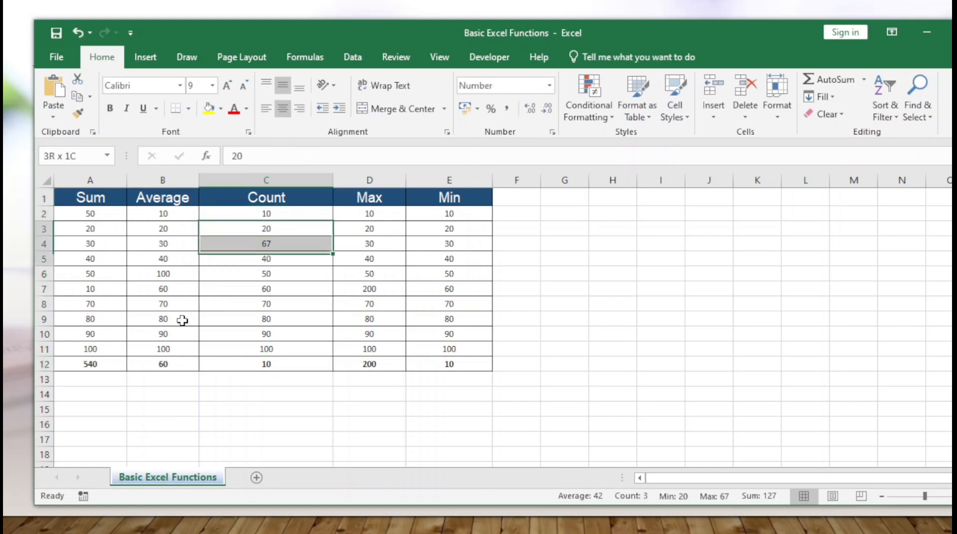
{"action": "key", "text": "shift+Down"}
{"action": "key", "text": "Up"}
{"action": "key", "text": "Down"}
{"action": "key", "text": "ctrl+Down"}
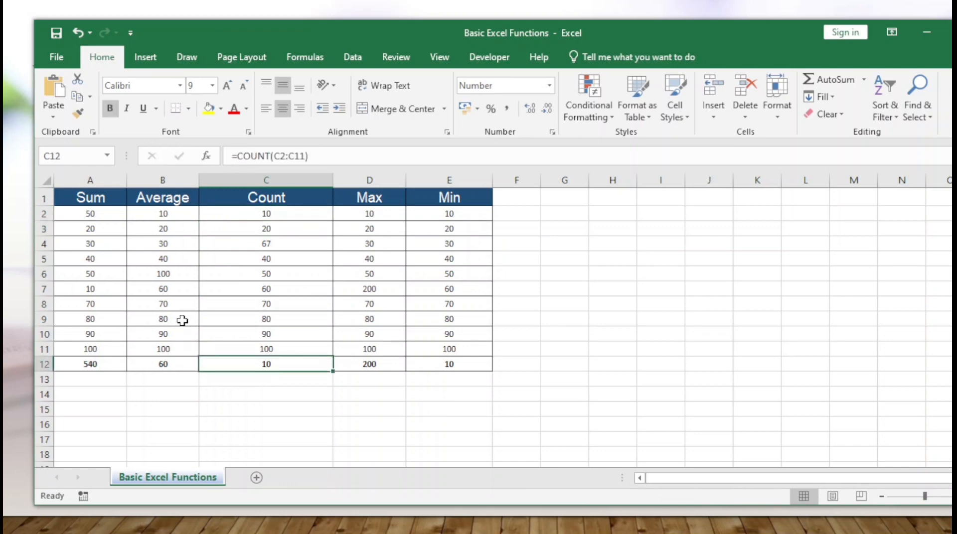
{"action": "key", "text": "ctrl+Up"}
{"action": "key", "text": "Down"}
{"action": "key", "text": "Down"}
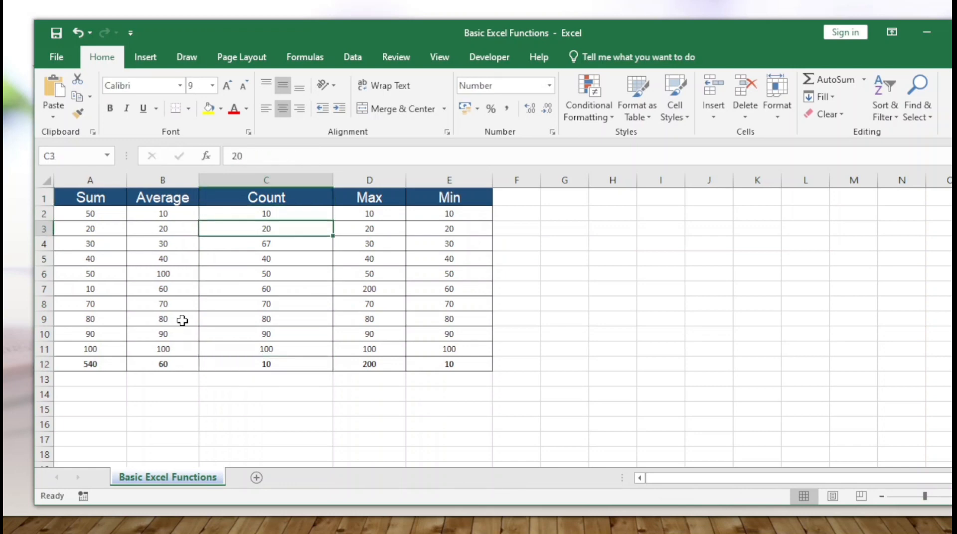
- Change the Count column's value in cell C4 to 50 and go to the COUNT formula in C12
{"action": "key", "text": "Down"}
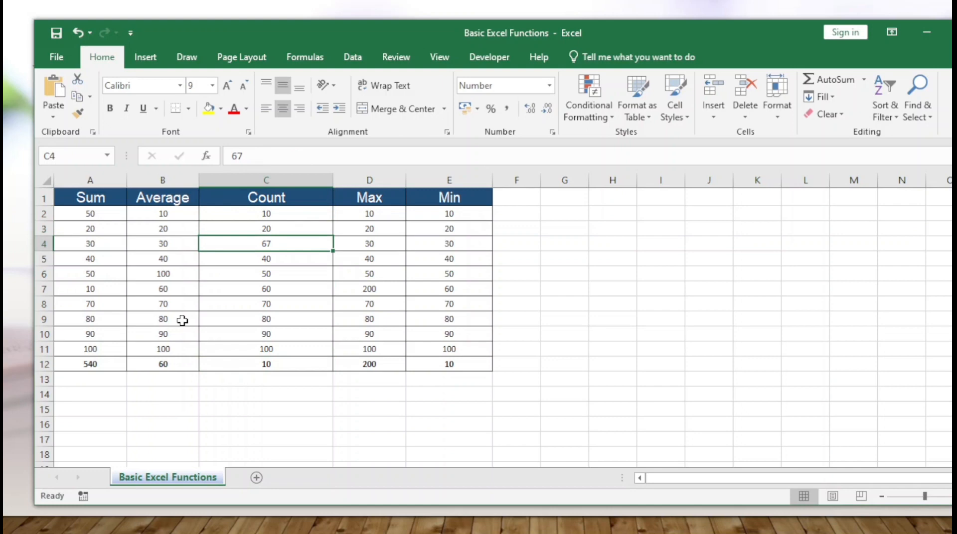
{"action": "type", "text": "50"}
{"action": "key", "text": "Return"}
{"action": "key", "text": "Up"}
{"action": "key", "text": "ctrl+Down"}
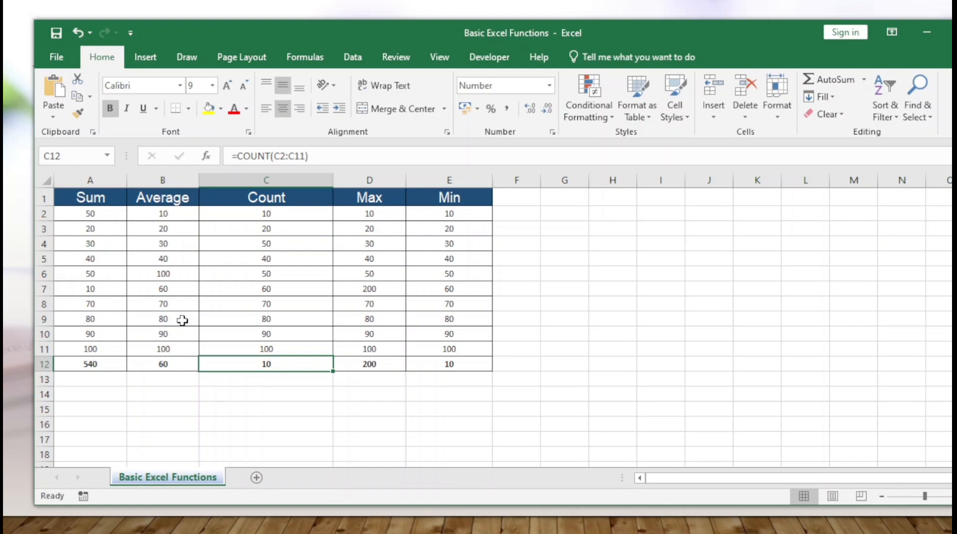
- Examine the Max column's values in D2:D11 against the MAX formula in D12
{"action": "key", "text": "Right"}
{"action": "key", "text": "ctrl+Up"}
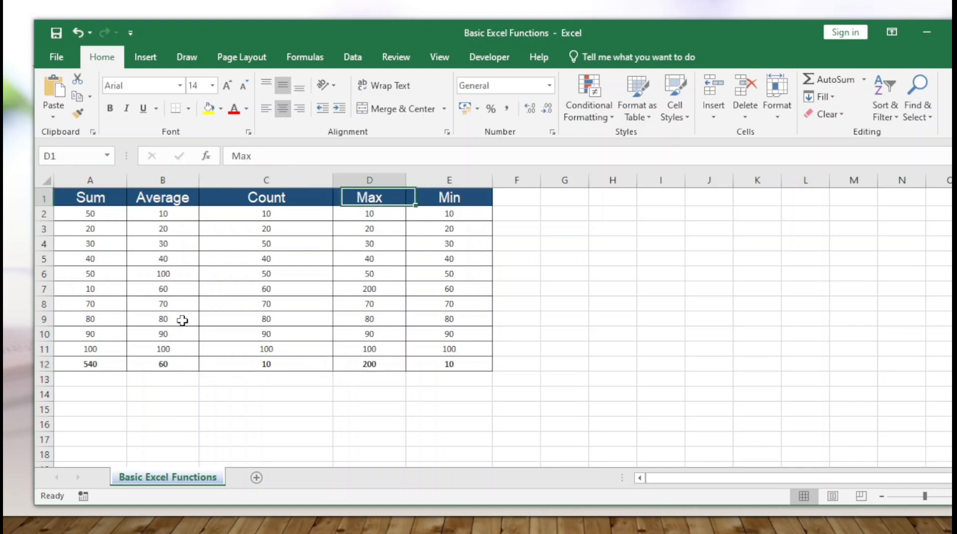
{"action": "key", "text": "Down"}
{"action": "key", "text": "Down"}
{"action": "key", "text": "Down"}
{"action": "key", "text": "Down"}
{"action": "key", "text": "Down"}
{"action": "key", "text": "Down"}
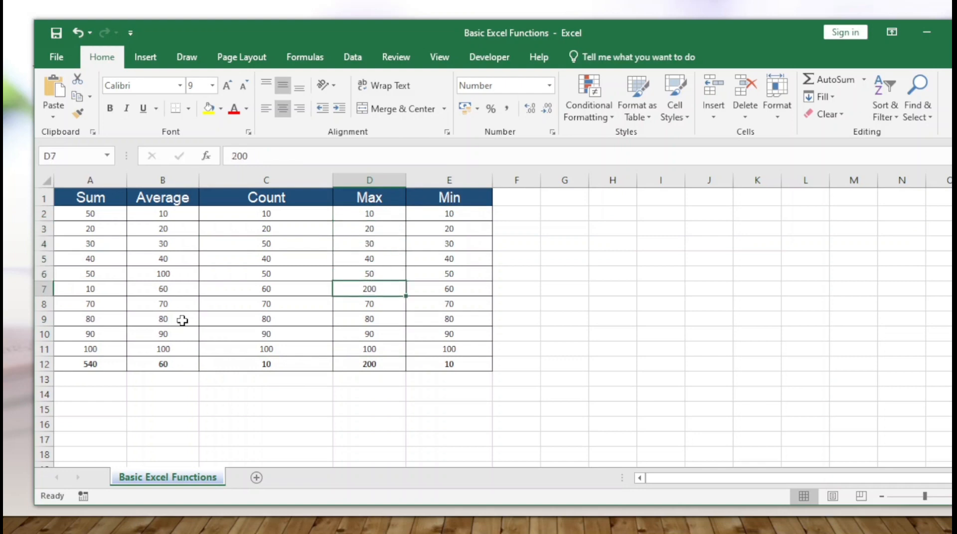
{"action": "key", "text": "ctrl+Down"}
{"action": "key", "text": "Up"}
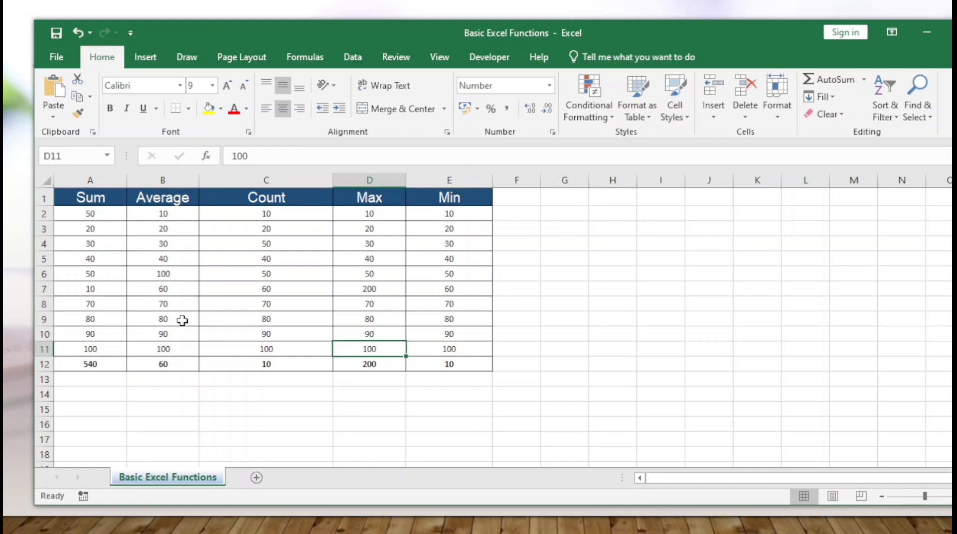
{"action": "key", "text": "Down"}
- Change the Max column's value in cell D8 to 199
{"action": "key", "text": "Up"}
{"action": "key", "text": "Up"}
{"action": "key", "text": "Up"}
{"action": "key", "text": "Up"}
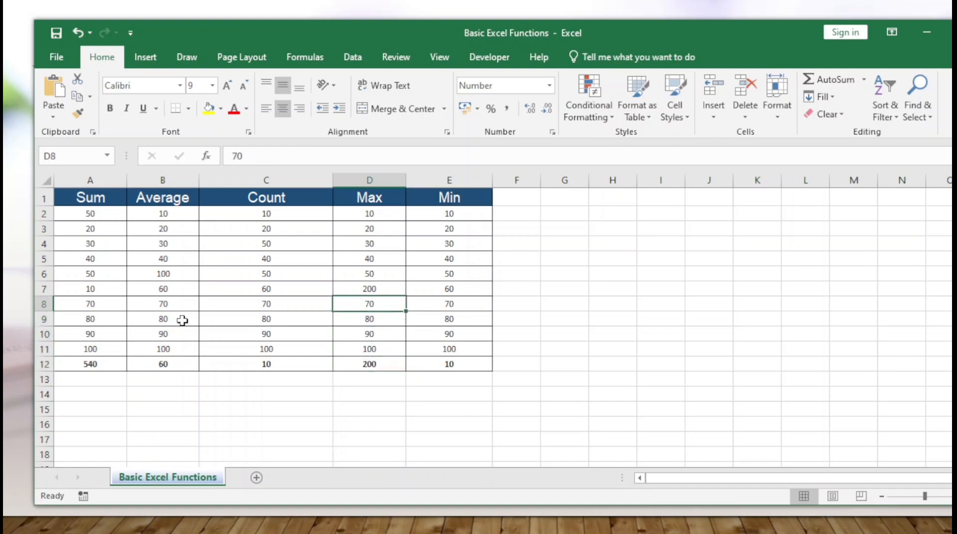
{"action": "type", "text": "199"}
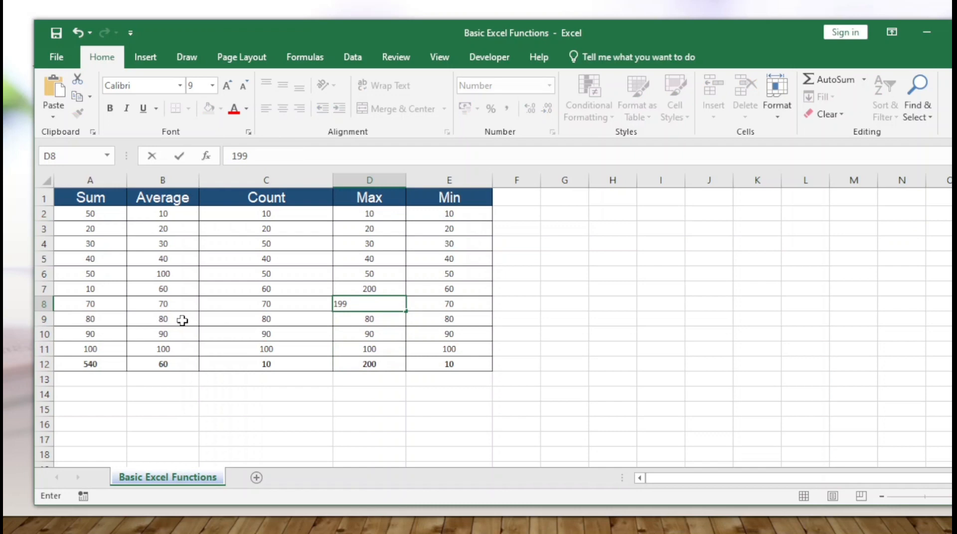
{"action": "key", "text": "Return"}
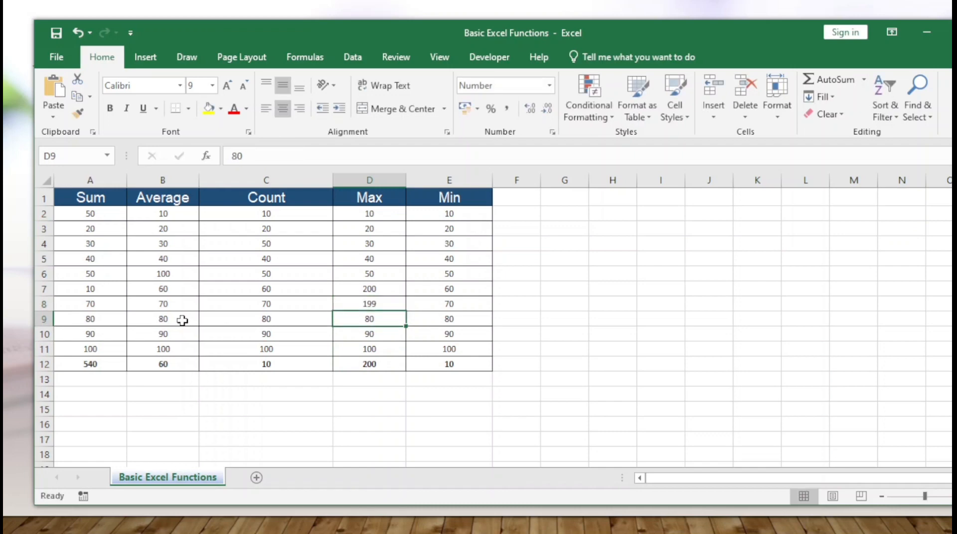
- Set the Max column's cell D8 to 201 and go to the MAX formula in D12
{"action": "key", "text": "Up"}
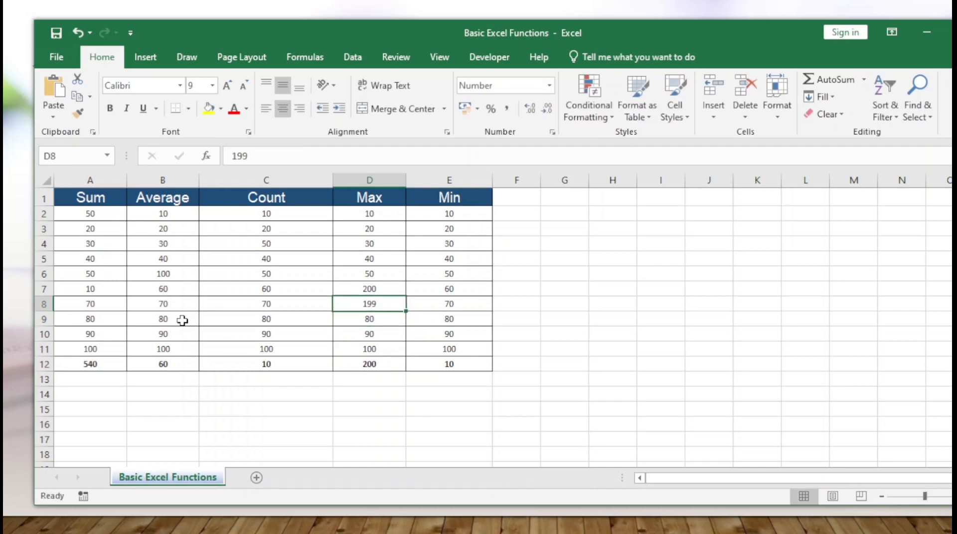
{"action": "type", "text": "201"}
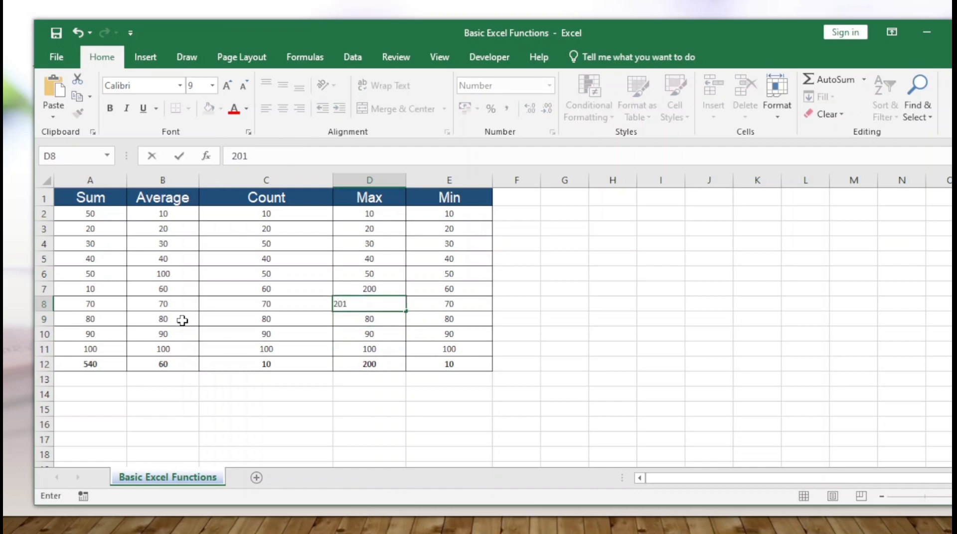
{"action": "key", "text": "Return"}
{"action": "key", "text": "Down"}
{"action": "key", "text": "Down"}
{"action": "key", "text": "Down"}
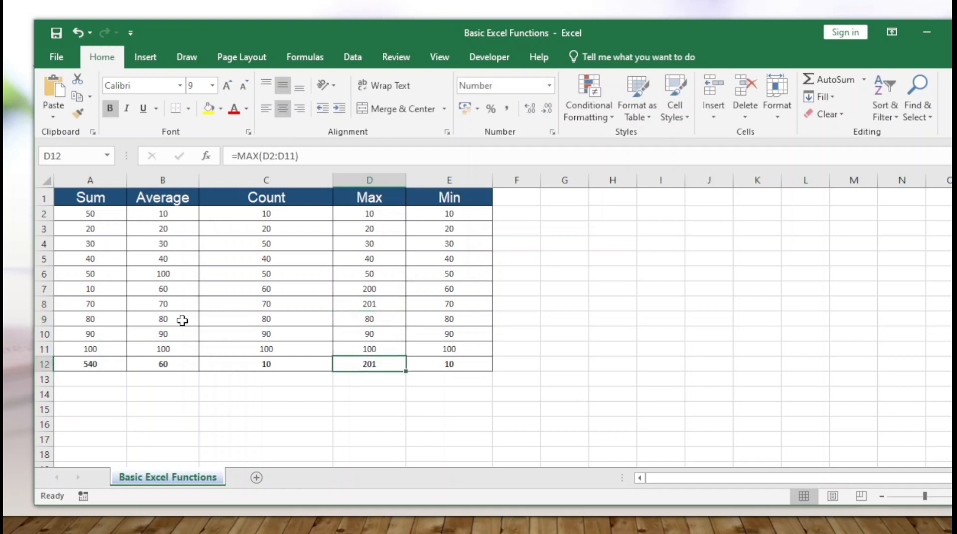
- Change the Min column's value in cell E3 to 101 and go to the MIN formula in E12
{"action": "key", "text": "Right"}
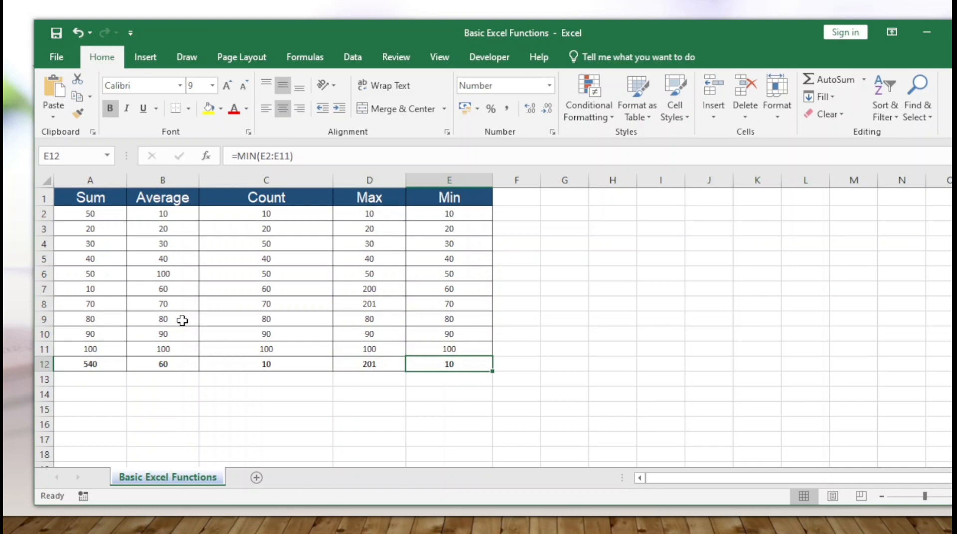
{"action": "key", "text": "ctrl+Up"}
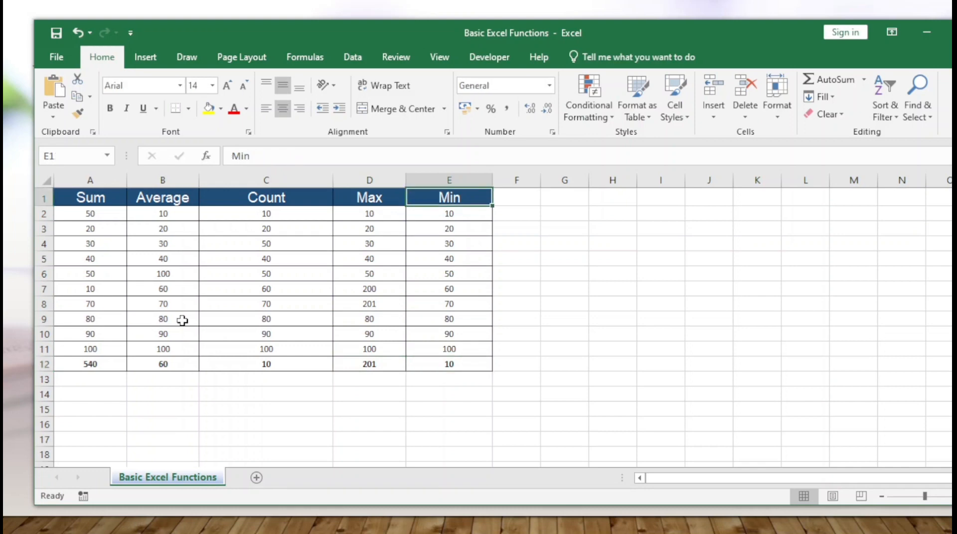
{"action": "key", "text": "Down"}
{"action": "key", "text": "Down"}
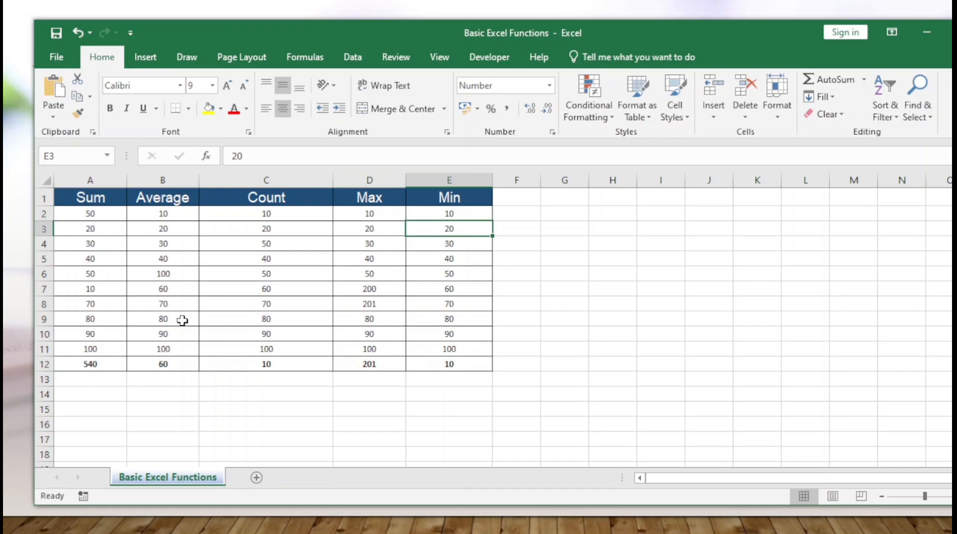
{"action": "type", "text": "101"}
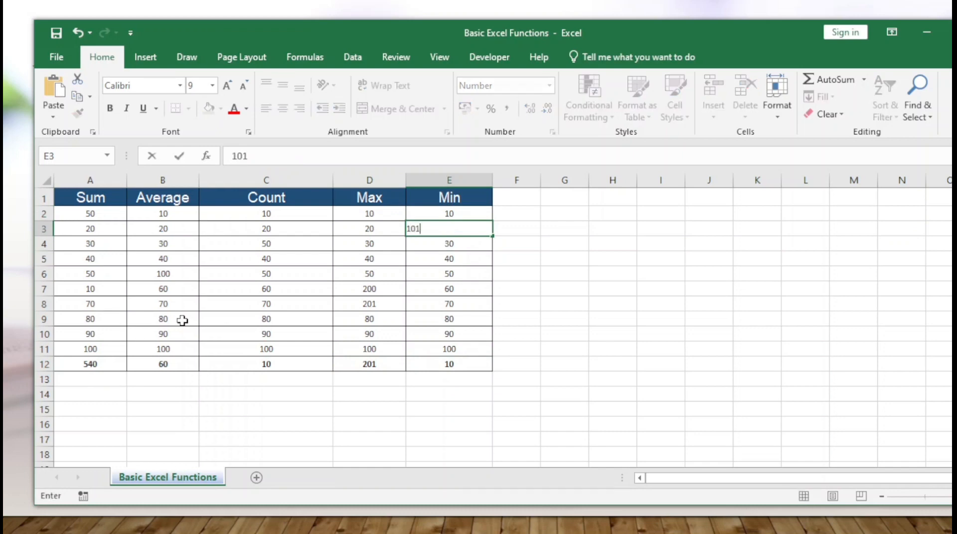
{"action": "key", "text": "Return"}
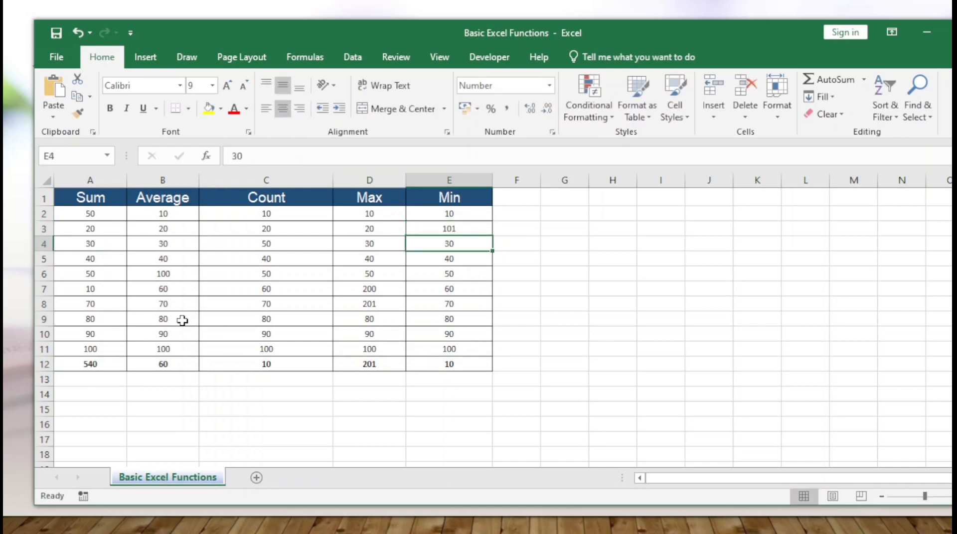
{"action": "key", "text": "ctrl+Down"}
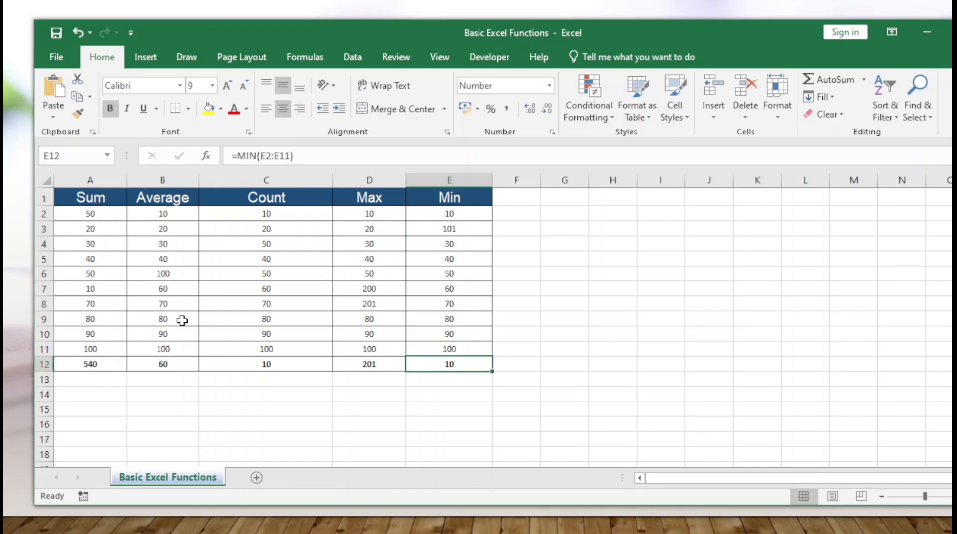
- Set the Min column's cell E3 to 9 and check the MIN formula in E12
{"action": "key", "text": "ctrl+Up"}
{"action": "key", "text": "Down"}
{"action": "key", "text": "ctrl+Down"}
{"action": "key", "text": "ctrl+Up"}
{"action": "key", "text": "Down"}
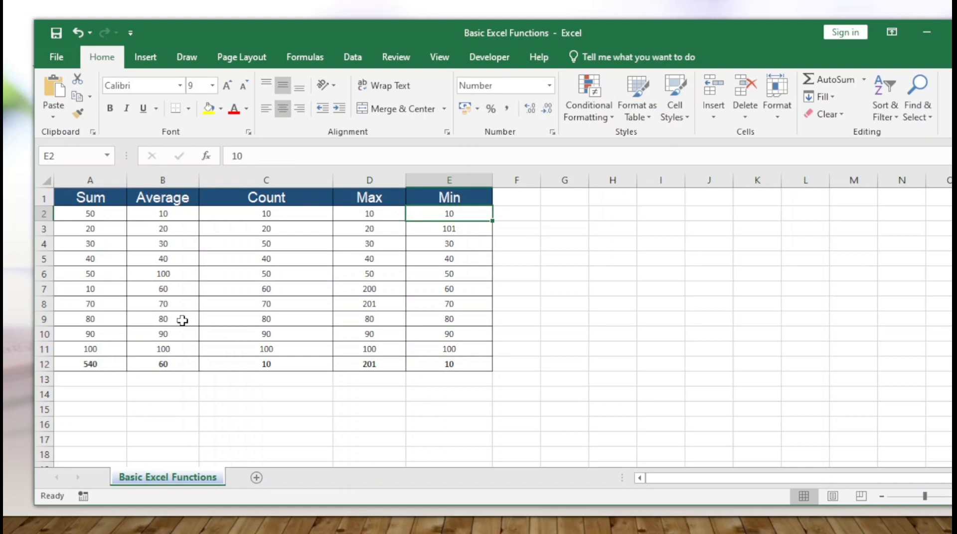
{"action": "key", "text": "Down"}
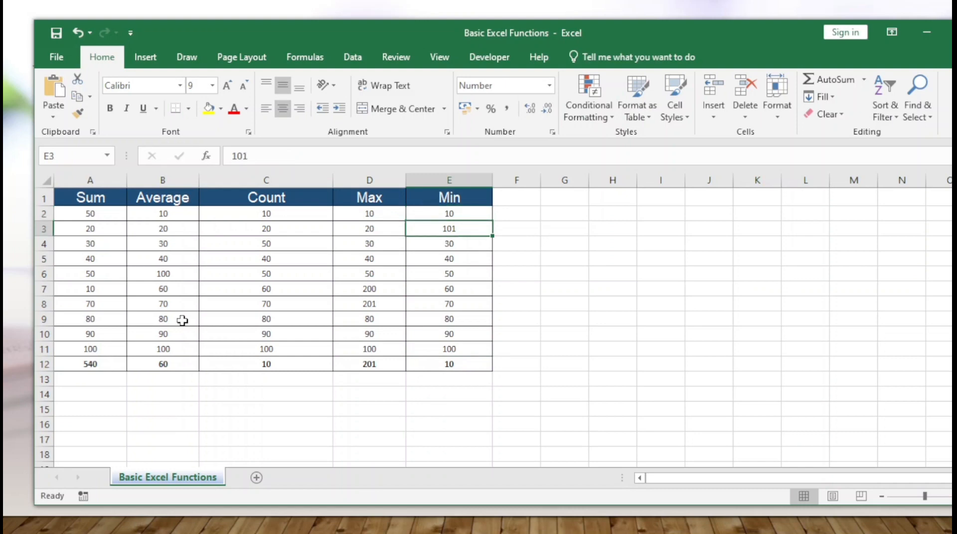
{"action": "type", "text": "9"}
{"action": "key", "text": "Return"}
{"action": "key", "text": "Down"}
{"action": "key", "text": "Down"}
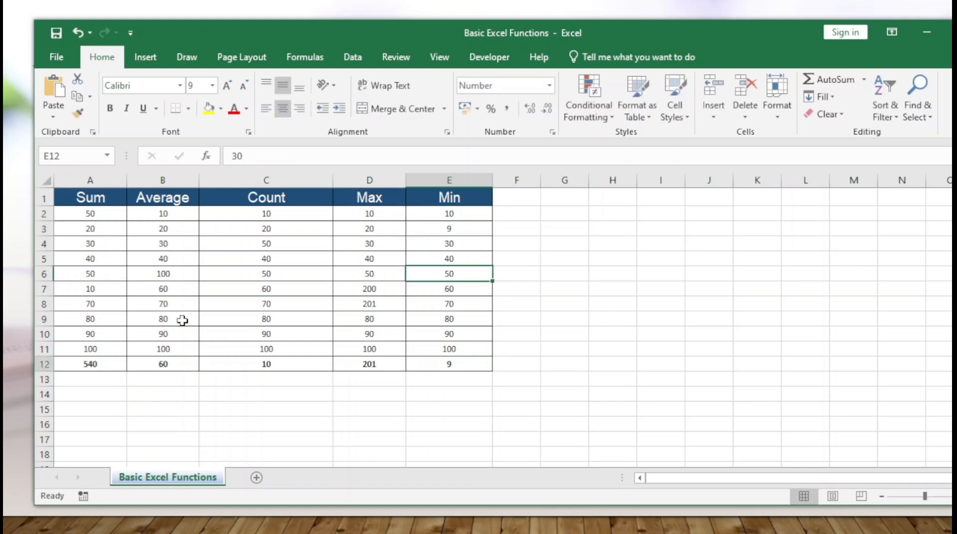
{"action": "key", "text": "ctrl+Down"}
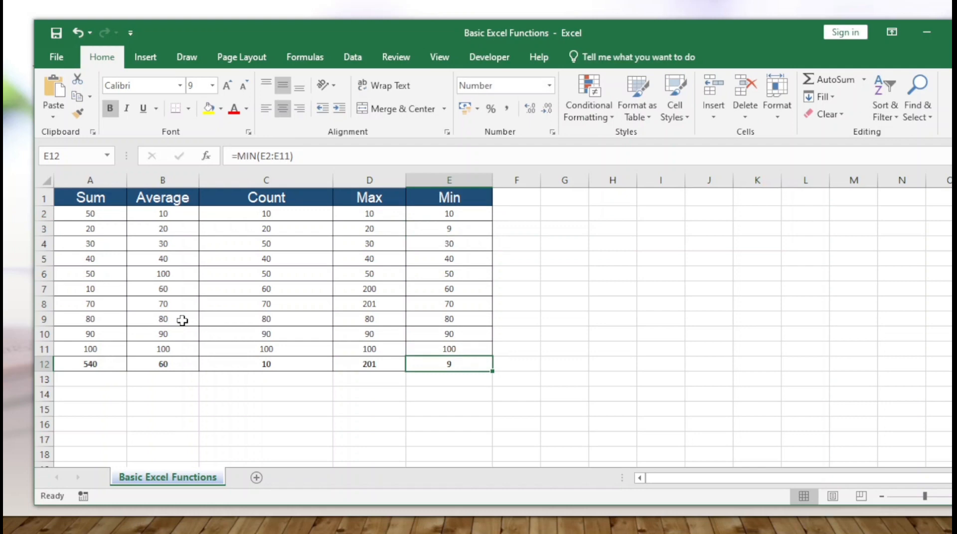
- Select the whole table A1:E12 including headers and the results row, and minimize the workbook window
{"action": "key", "text": "ctrl+Up"}
{"action": "key", "text": "Left"}
{"action": "key", "text": "Left"}
{"action": "key", "text": "Left"}
{"action": "key", "text": "Left"}
{"action": "key", "text": "shift+Right"}
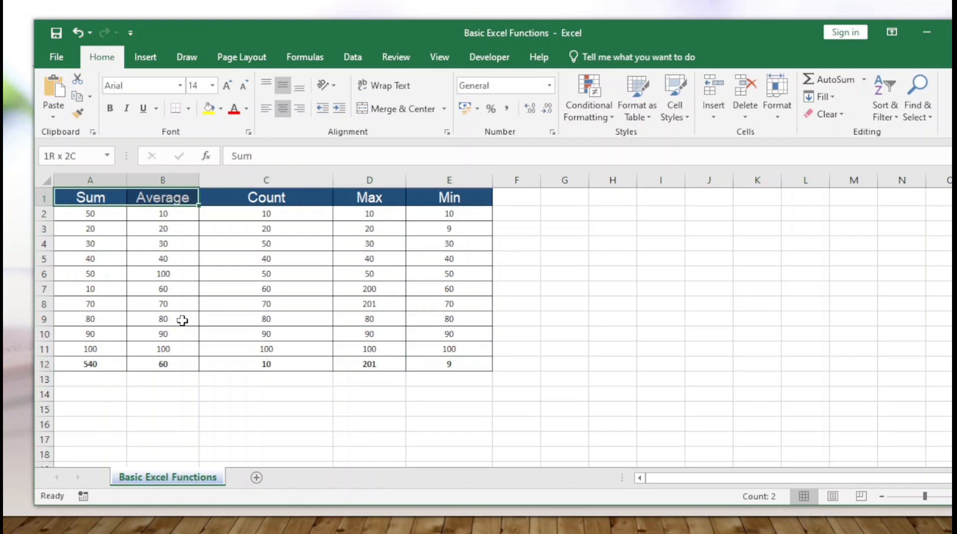
{"action": "key", "text": "shift+Right"}
{"action": "key", "text": "shift+Right"}
{"action": "key", "text": "shift+Right"}
{"action": "key", "text": "ctrl+shift+Down"}
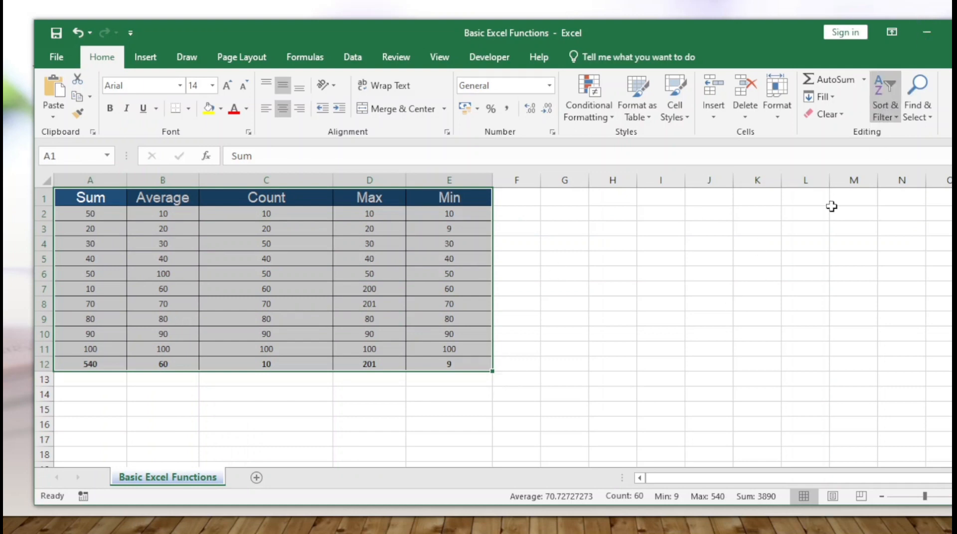
{"action": "left_click", "coordinate": [928, 33]}
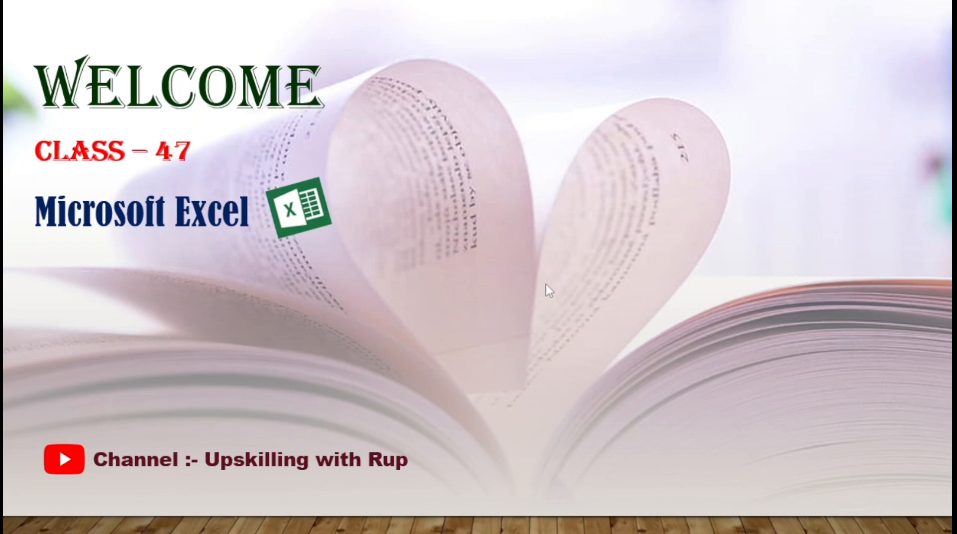